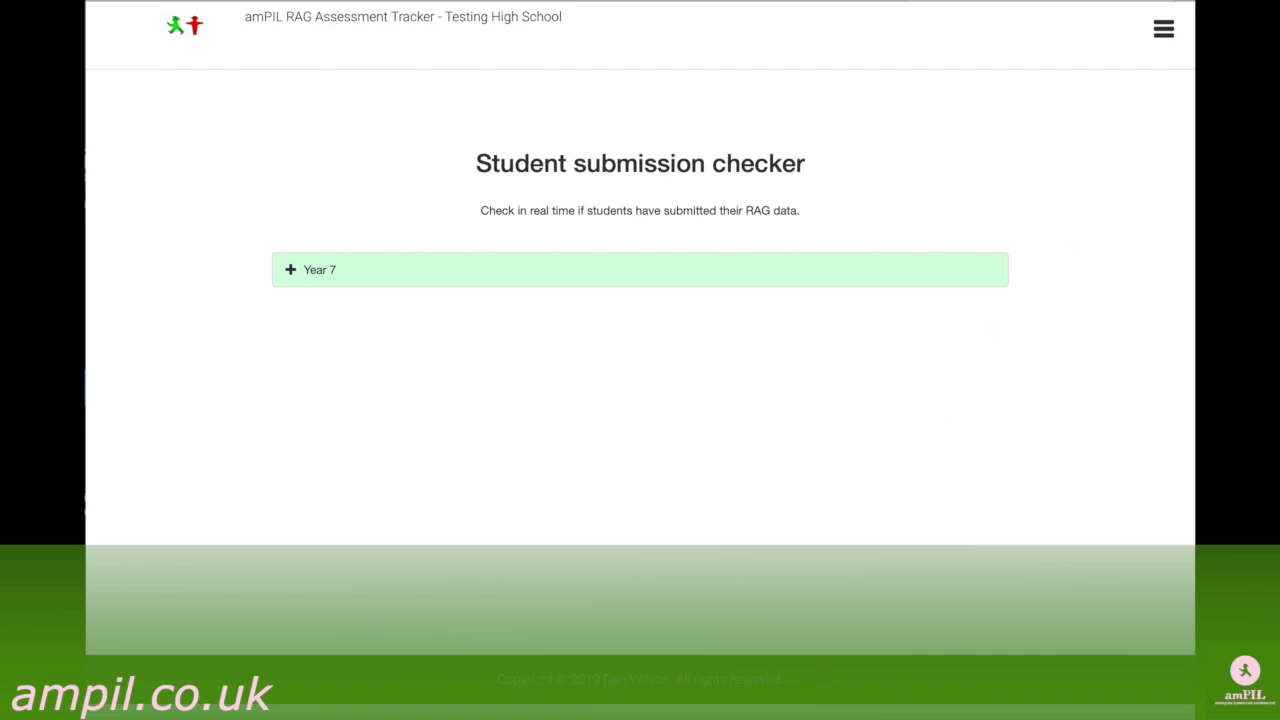
# Open the validation totals entry for Assessment 1 and the Year 7 class 7X1.
pyautogui.click(1164, 31)
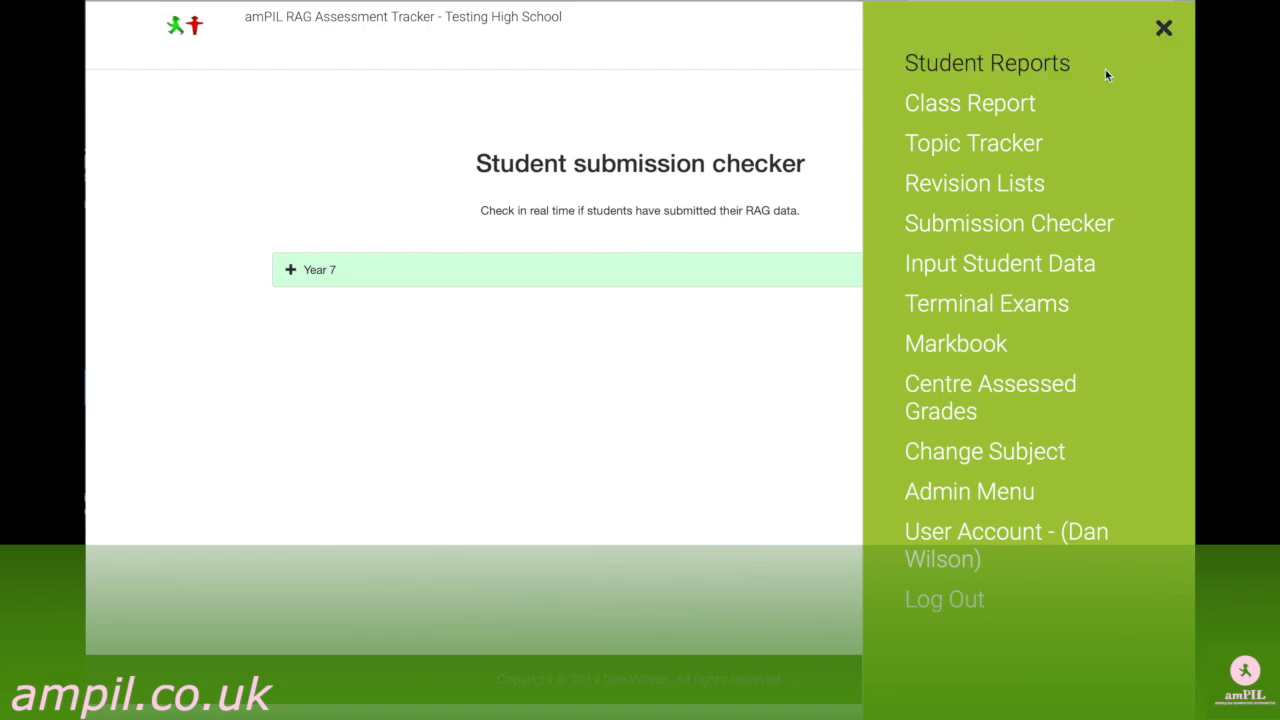
pyautogui.click(1000, 263)
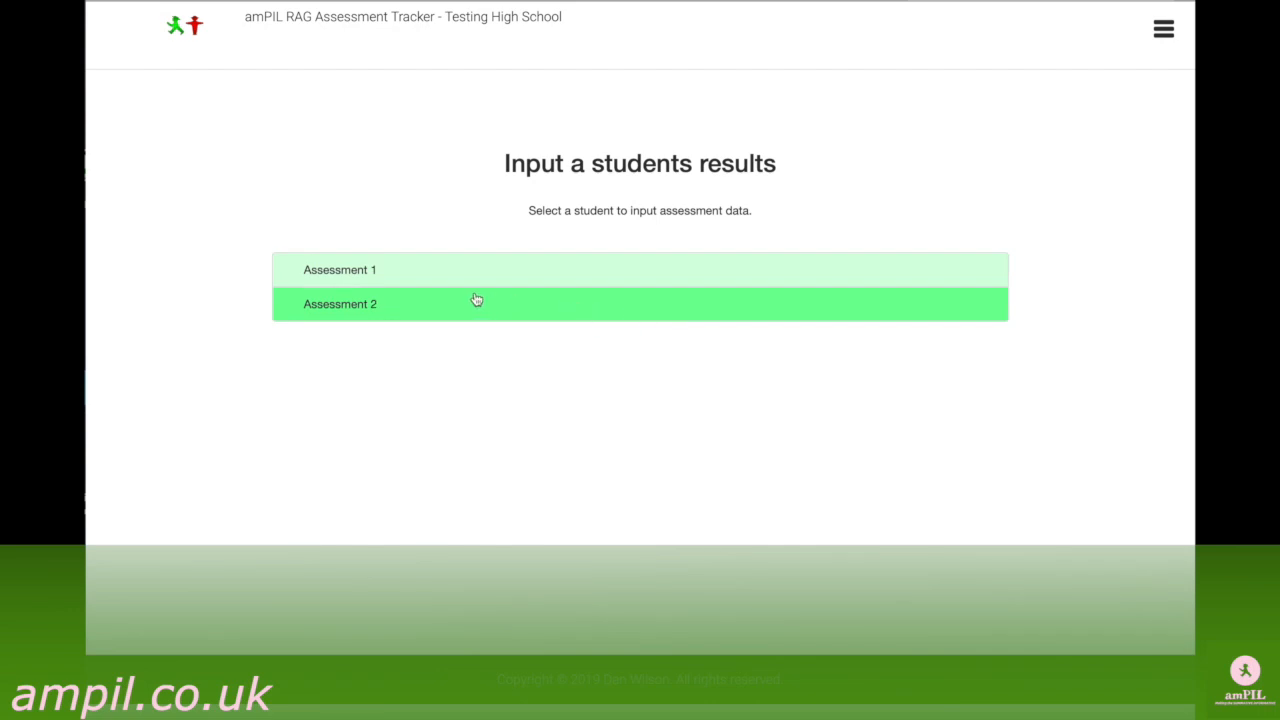
pyautogui.click(417, 278)
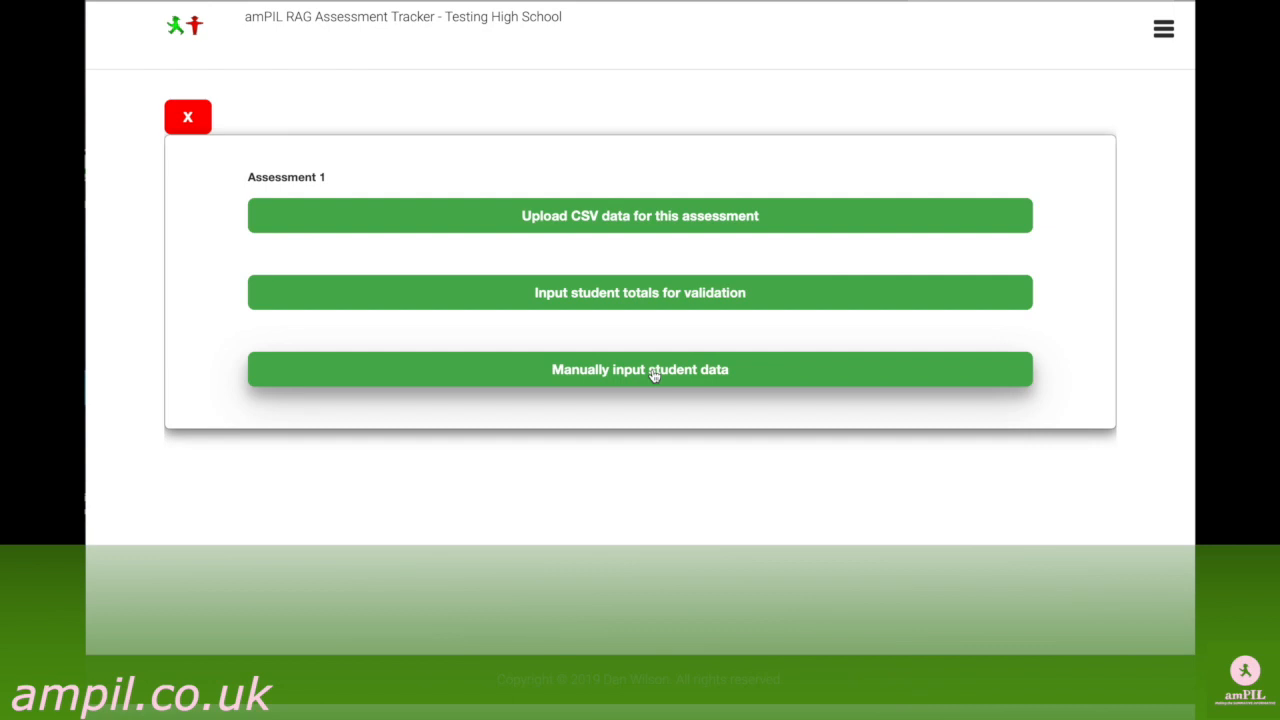
pyautogui.click(614, 296)
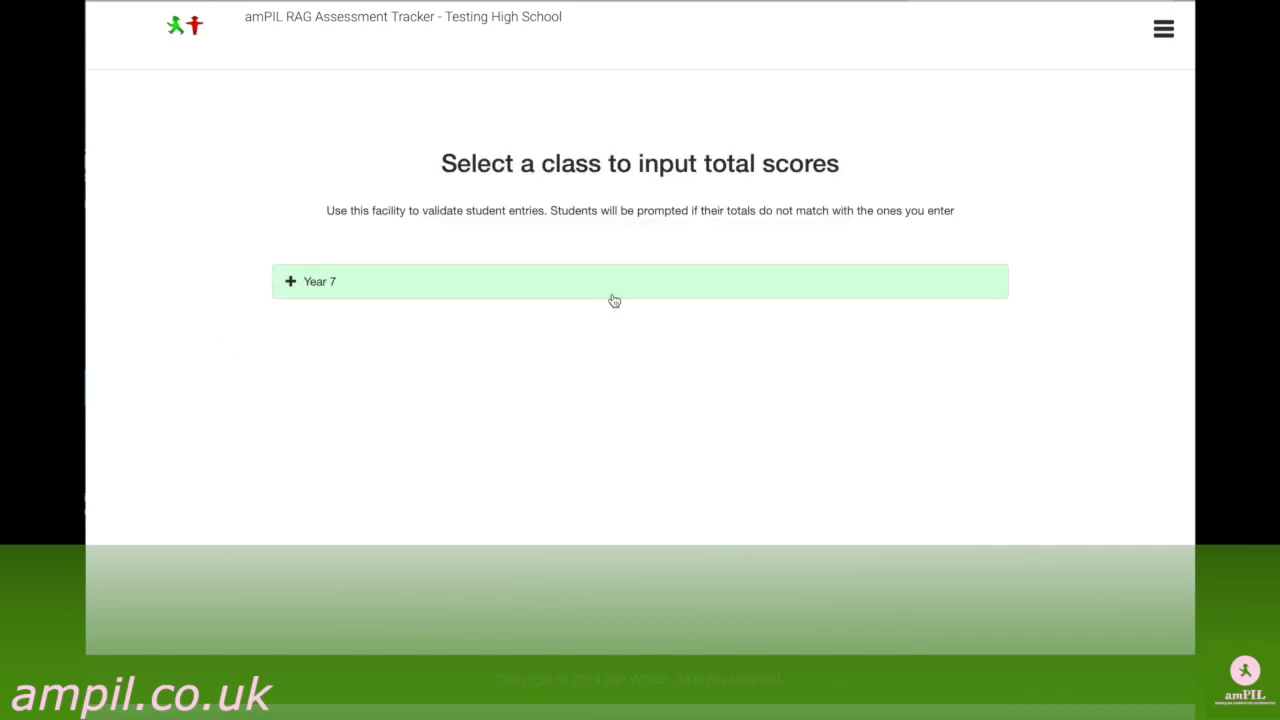
pyautogui.click(291, 284)
pyautogui.click(310, 307)
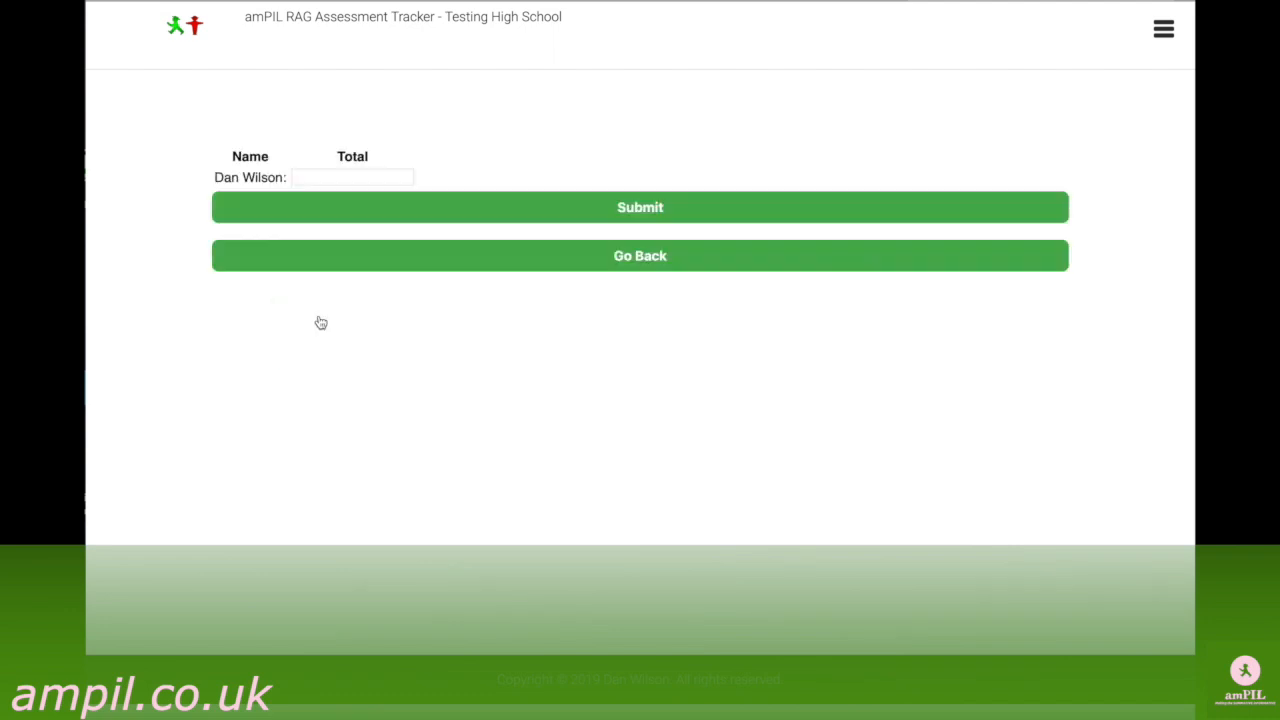
# Enter a total of 6 for the listed student and submit it for validation.
pyautogui.click(319, 177)
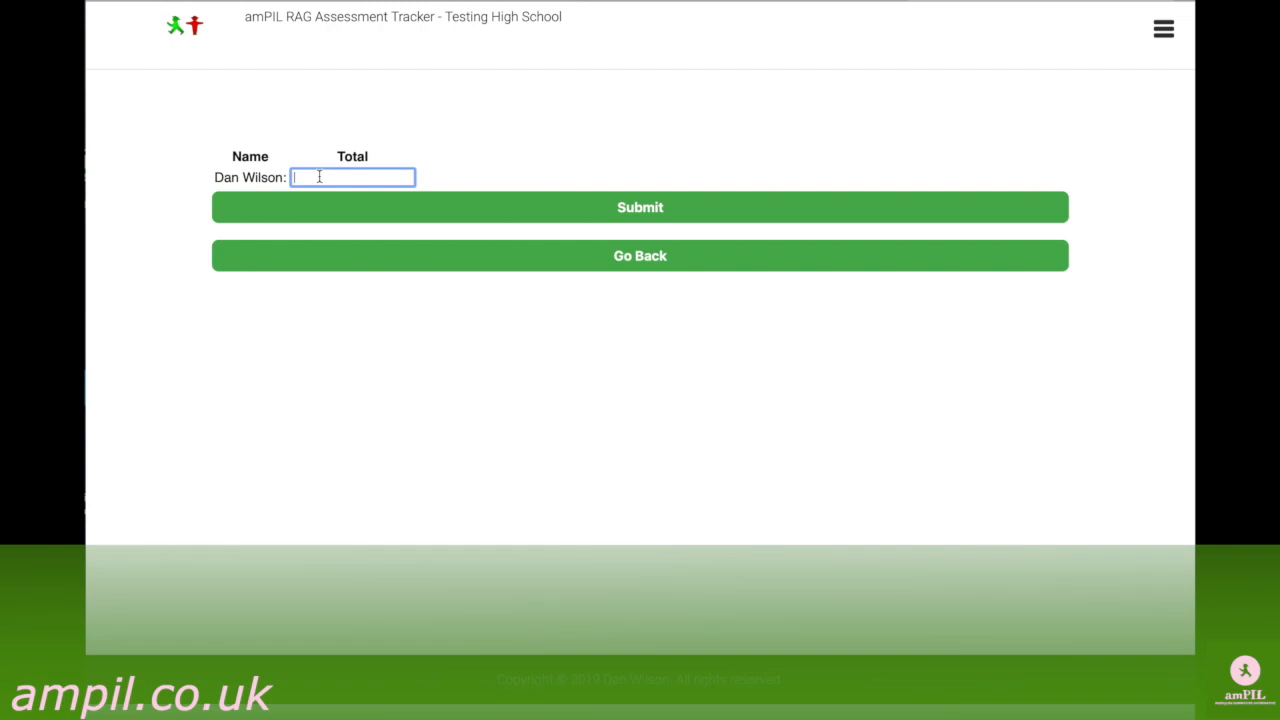
pyautogui.write('6')
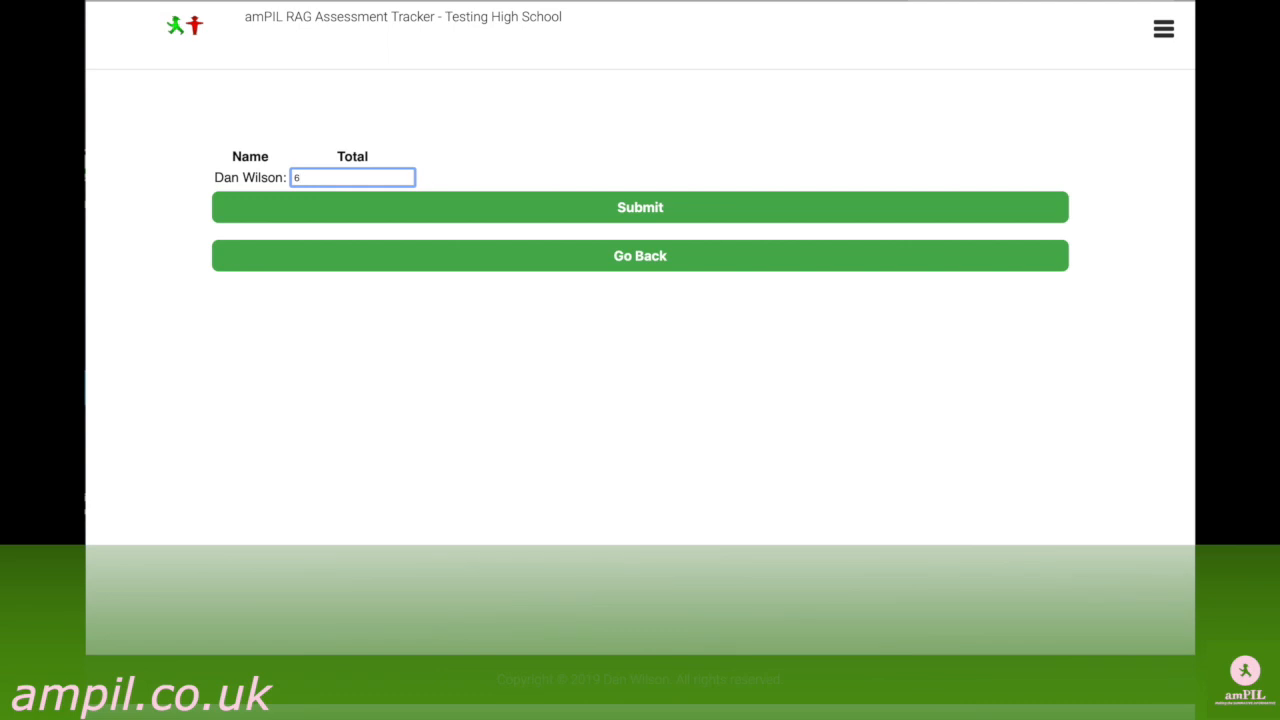
pyautogui.click(388, 207)
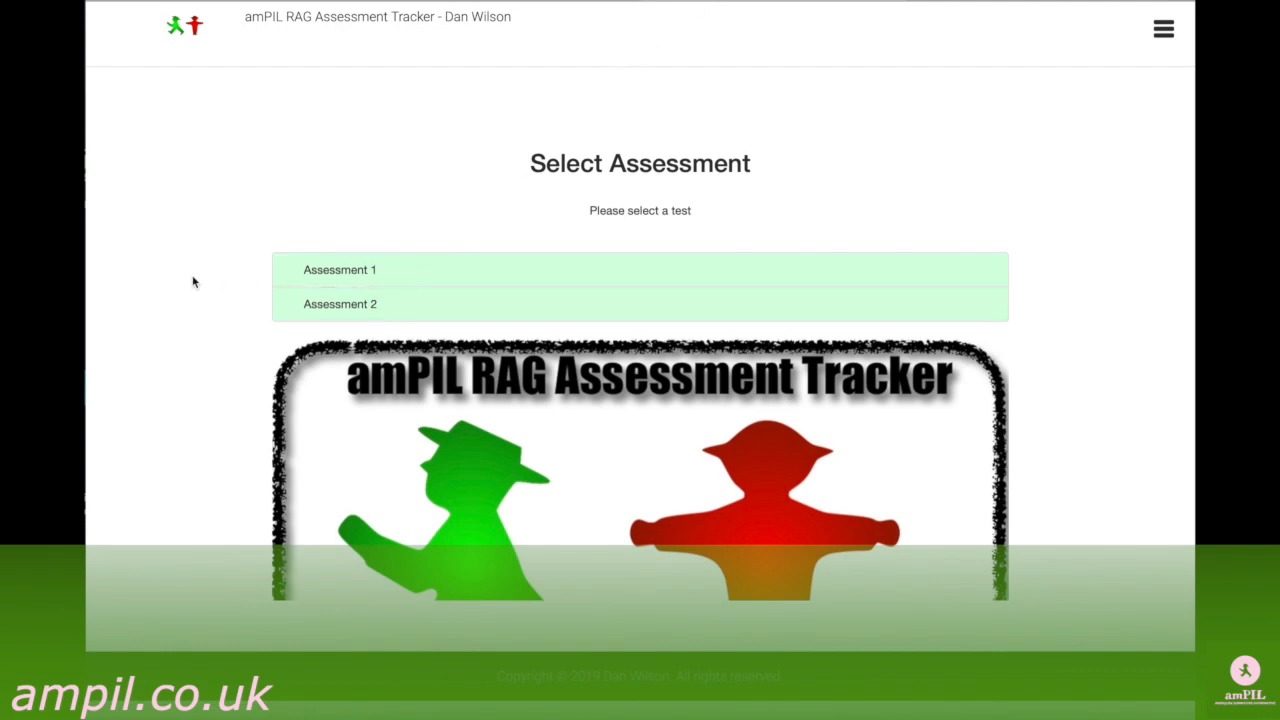
# In the student view, select Assessment 1 and open its data input page.
pyautogui.click(1163, 29)
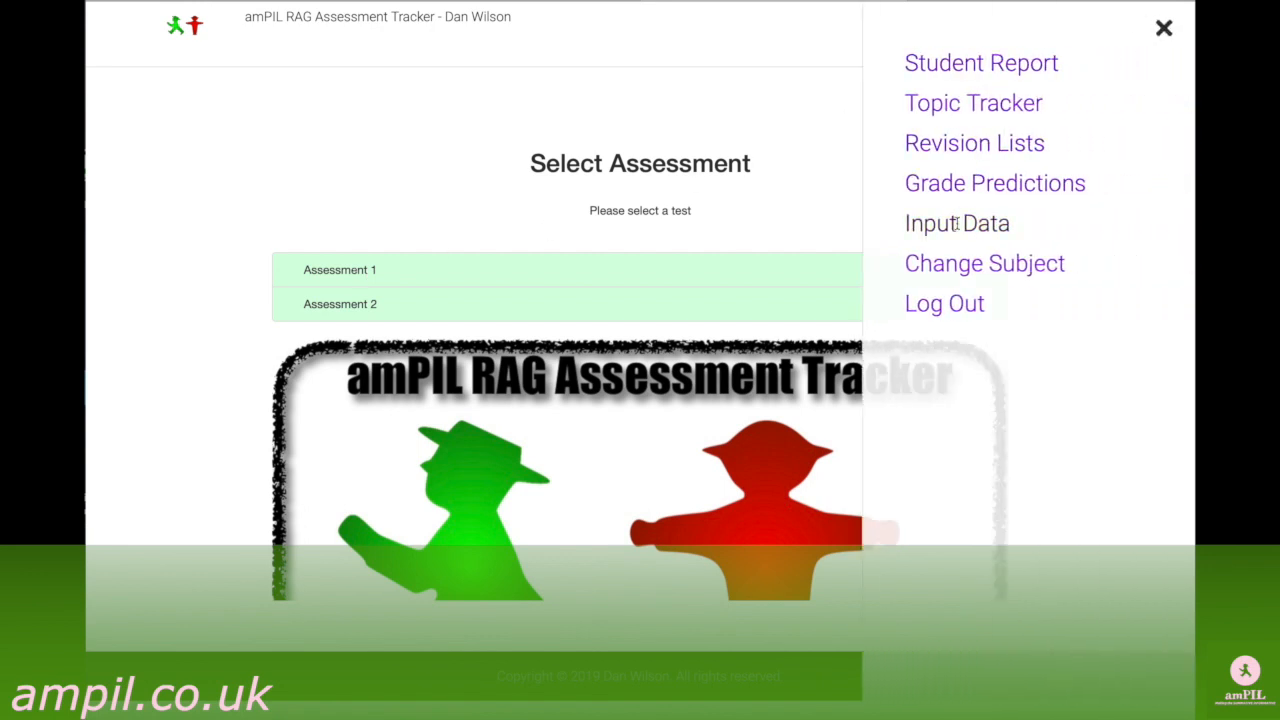
pyautogui.click(956, 223)
pyautogui.click(781, 369)
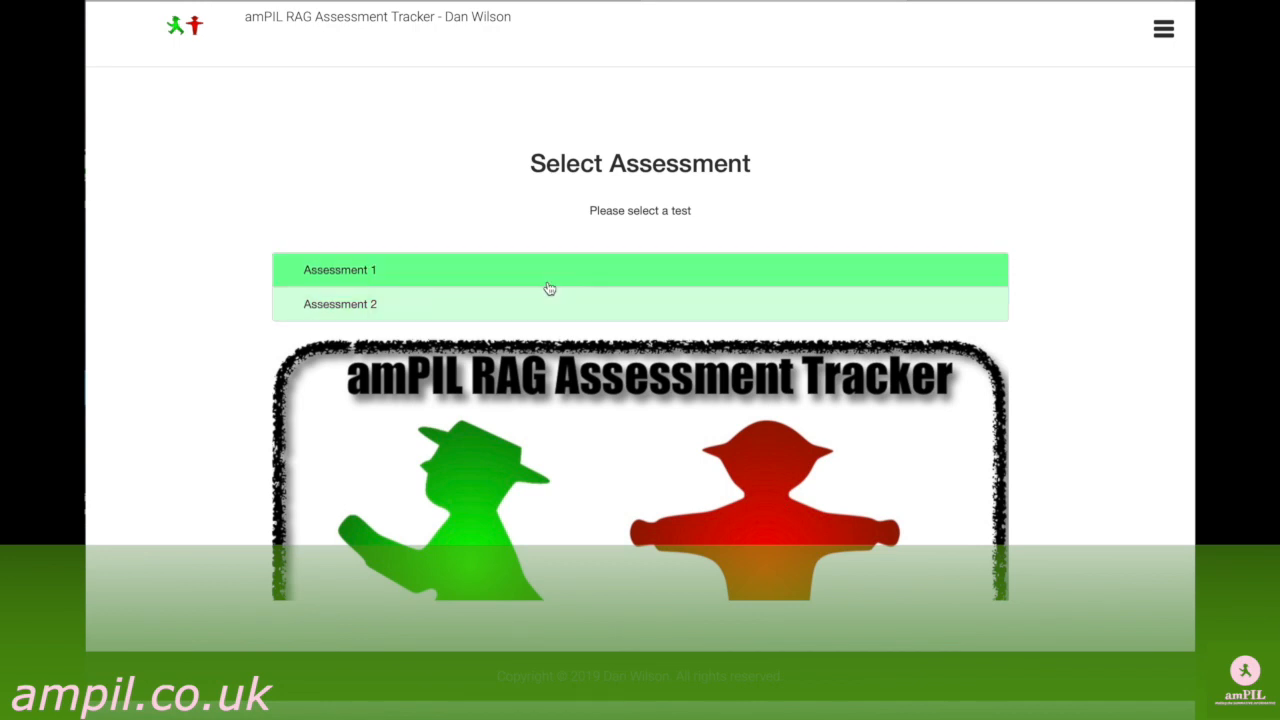
pyautogui.click(488, 275)
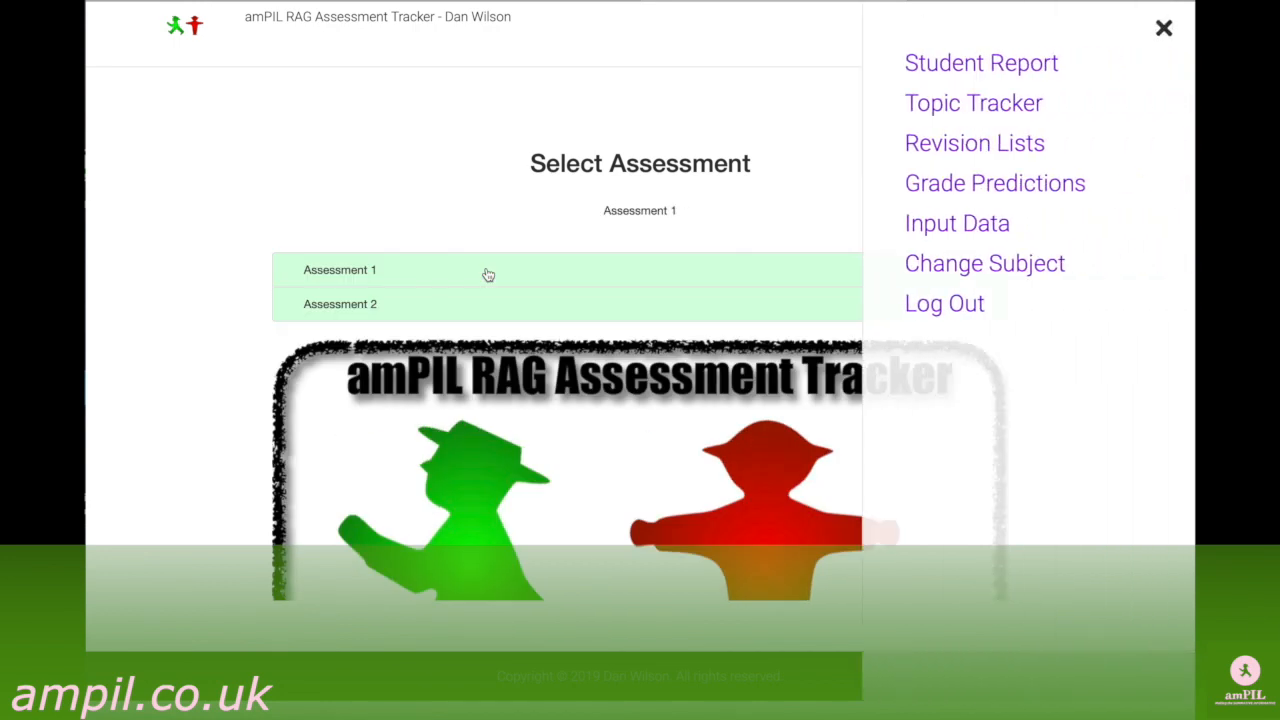
pyautogui.click(927, 226)
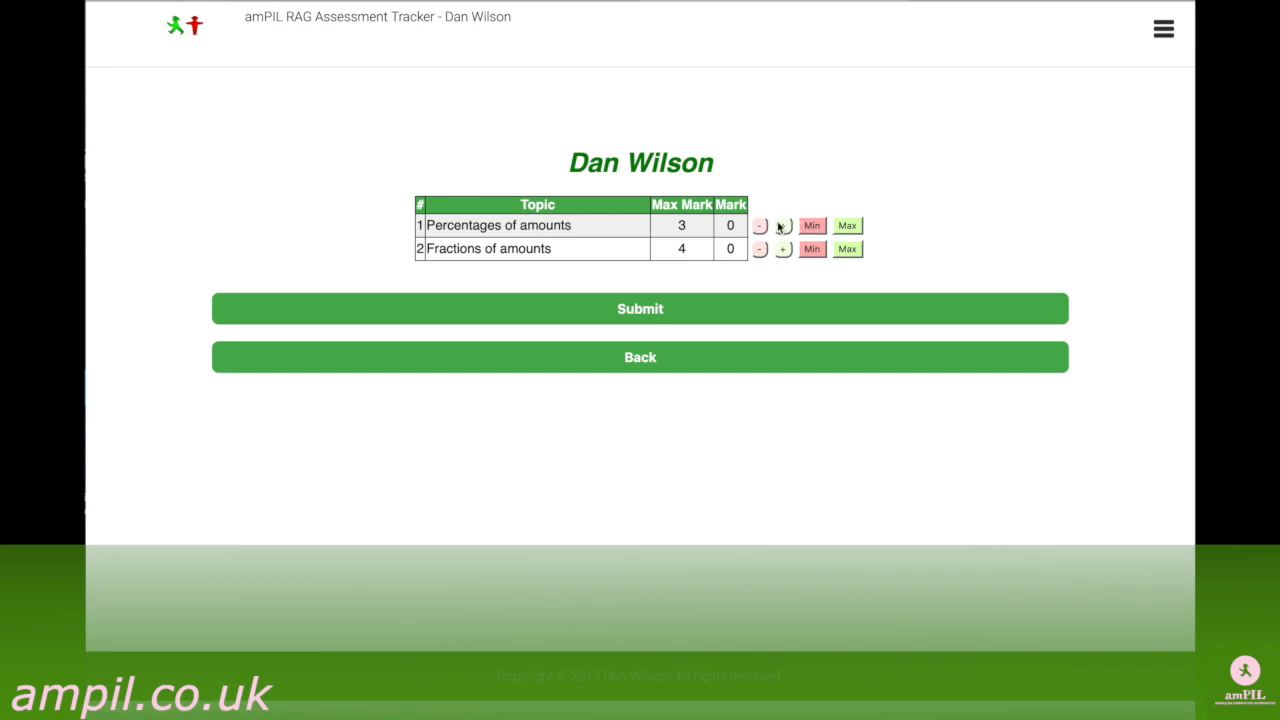
# Give both topics, Percentages of amounts and Fractions of amounts, their maximum marks of 3 and 4 and try to submit them.
pyautogui.click(847, 251)
pyautogui.click(681, 312)
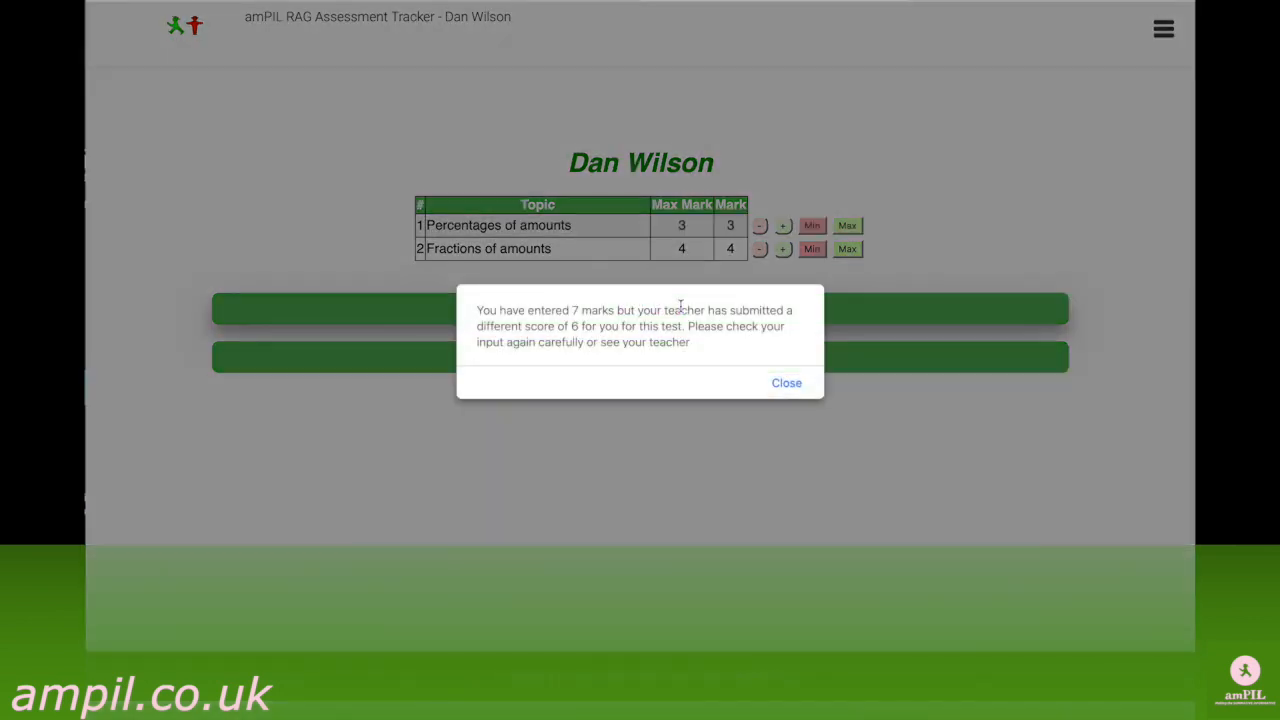
pyautogui.click(785, 384)
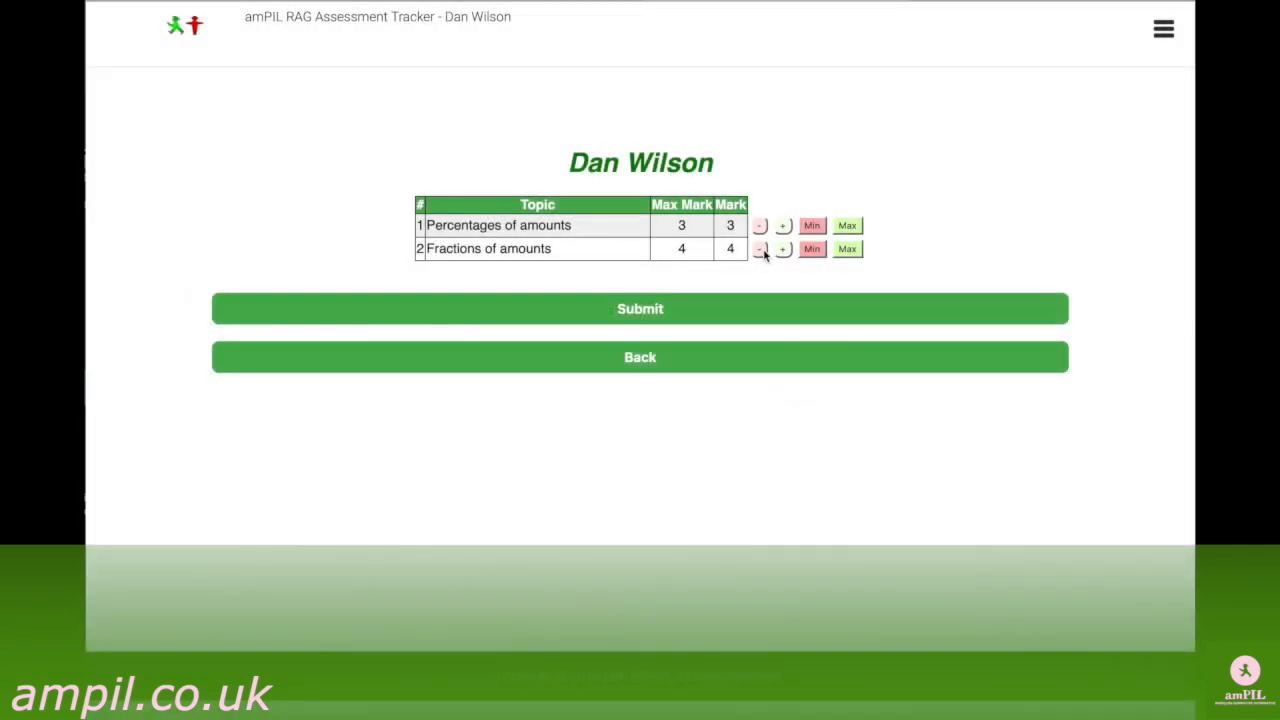
# Reduce the Fractions of amounts mark to 3 and resubmit the results.
pyautogui.click(760, 250)
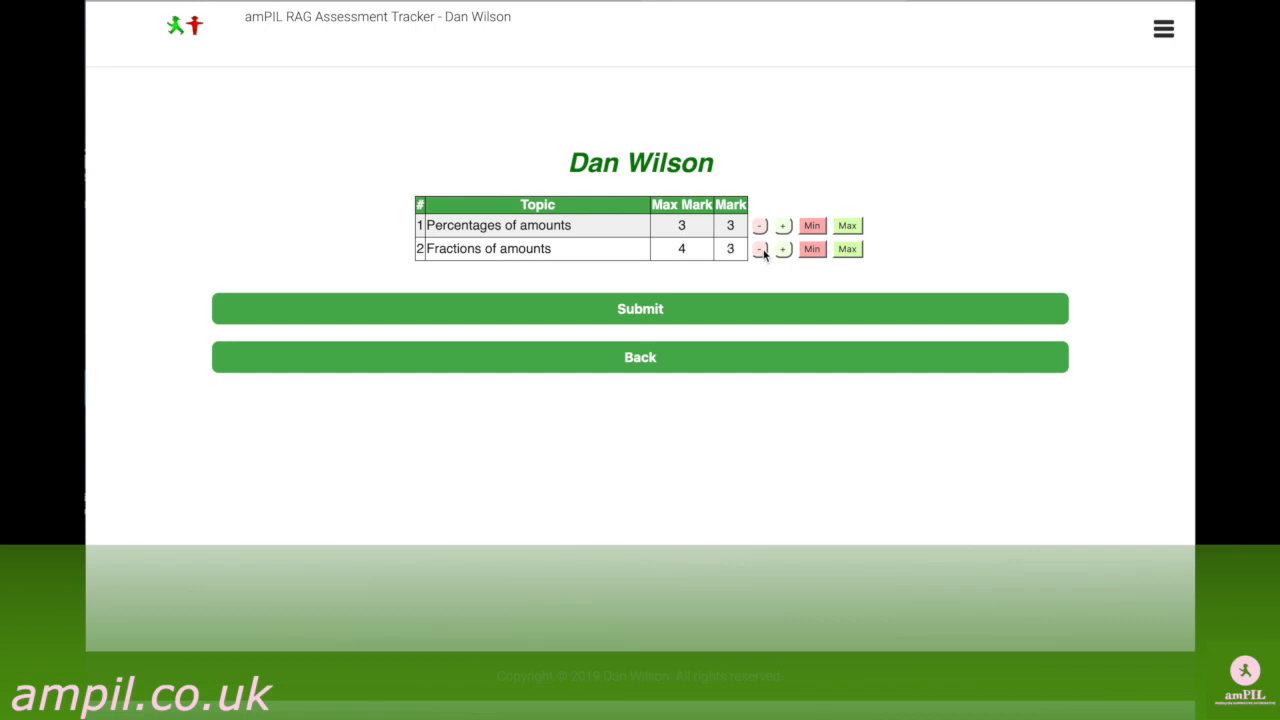
pyautogui.click(692, 317)
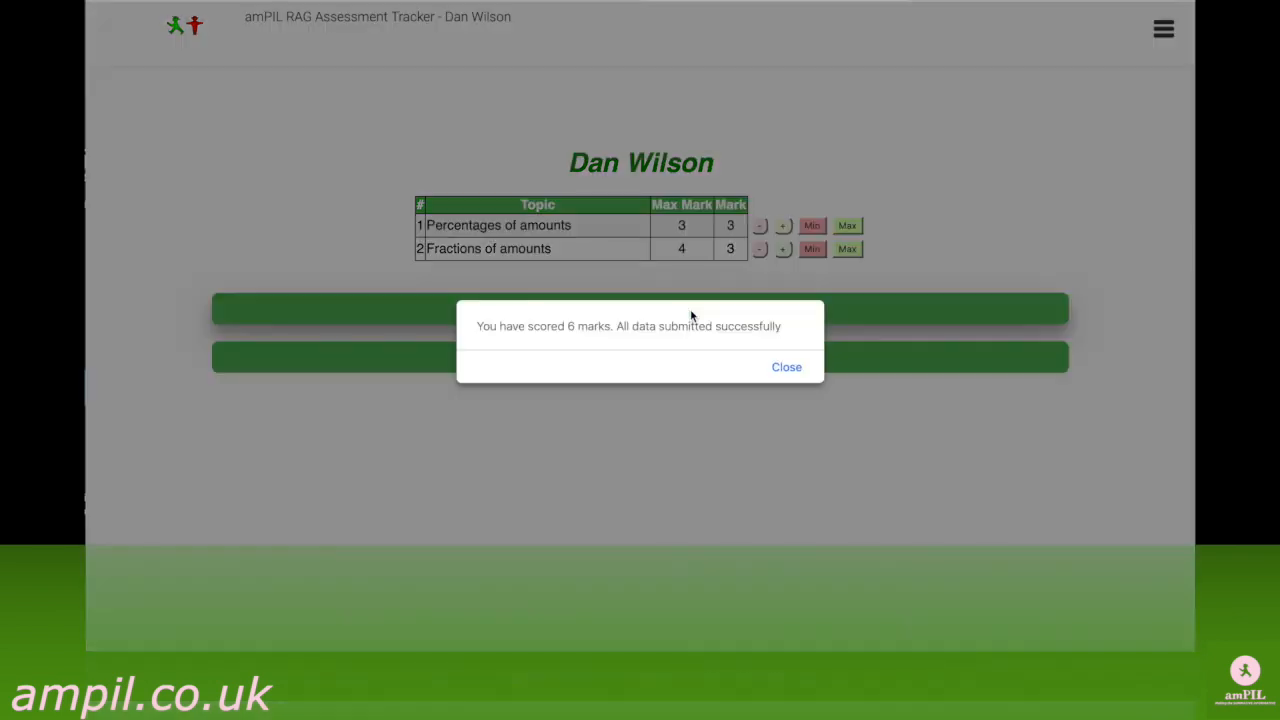
pyautogui.click(781, 369)
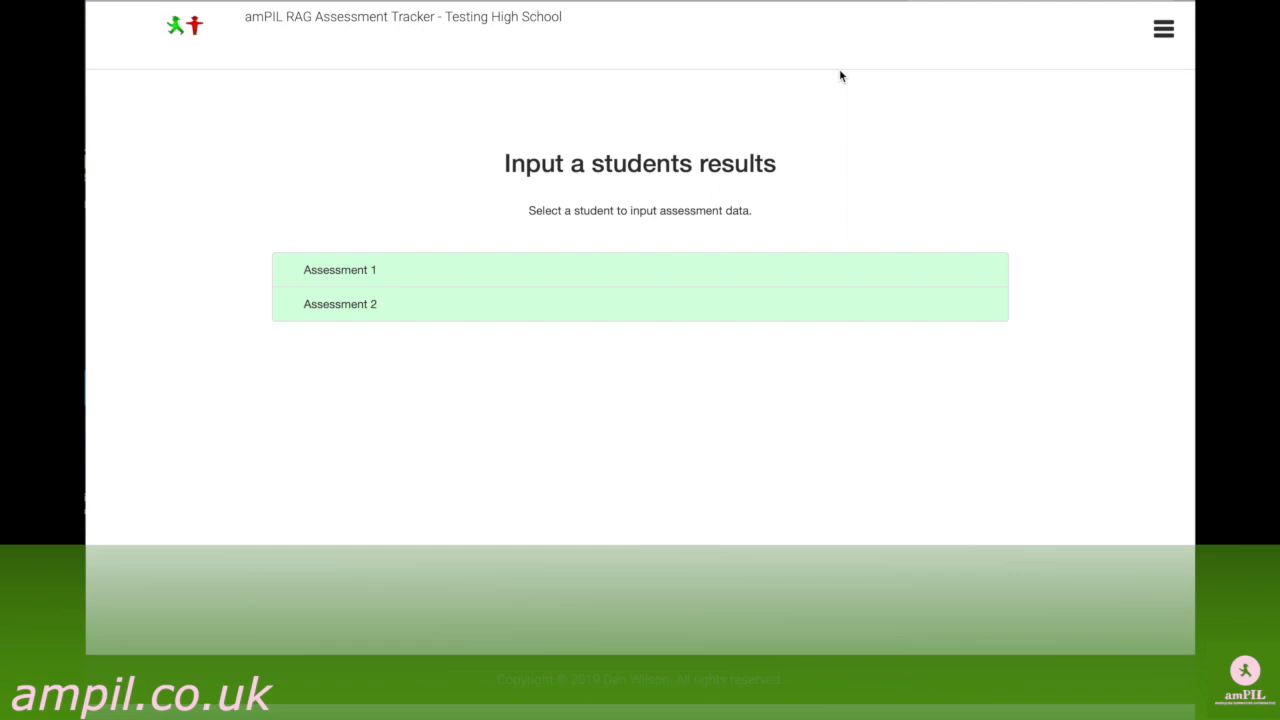
# Check the teacher's Submission Checker for Year 7 class 7X1, Assessment 1.
pyautogui.click(1162, 32)
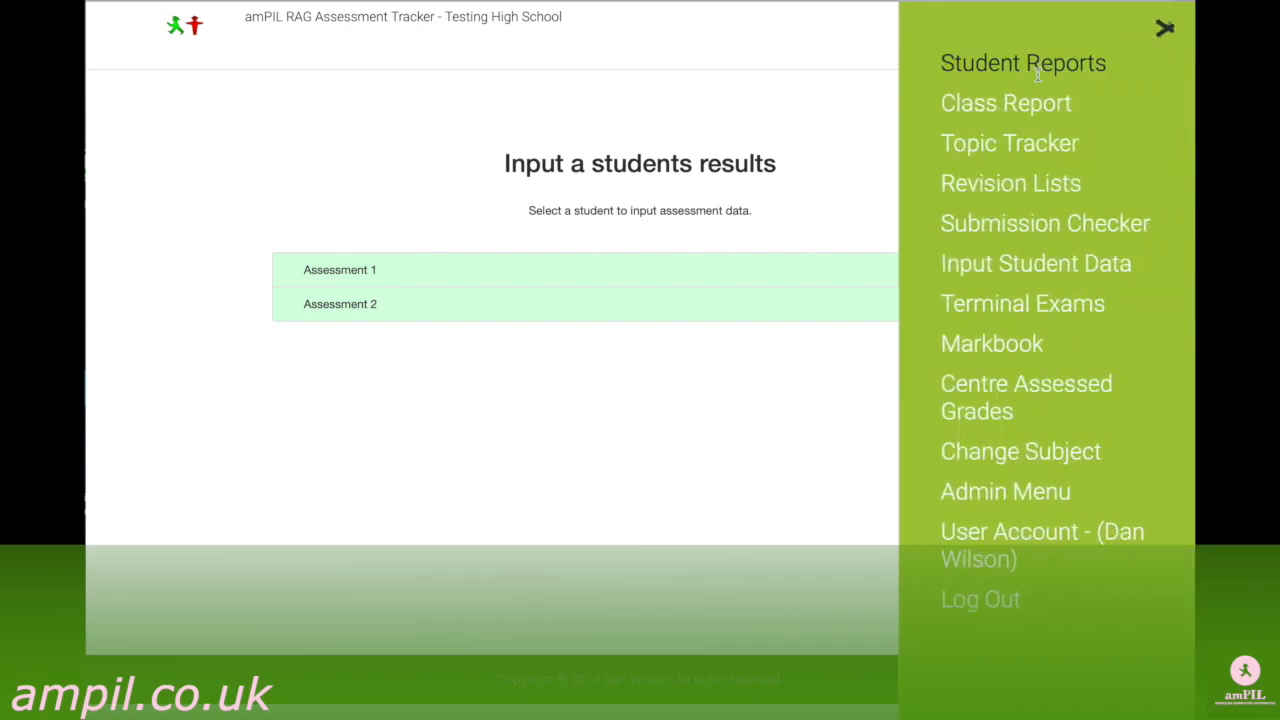
pyautogui.click(983, 221)
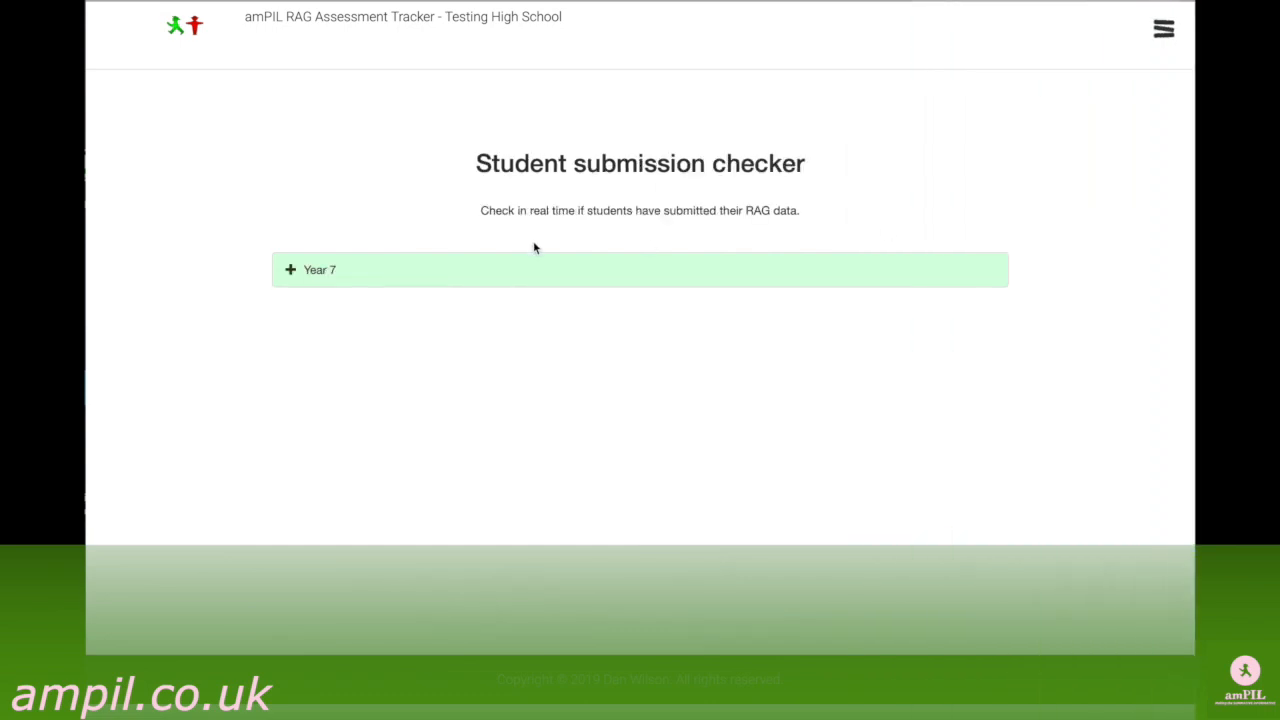
pyautogui.click(292, 270)
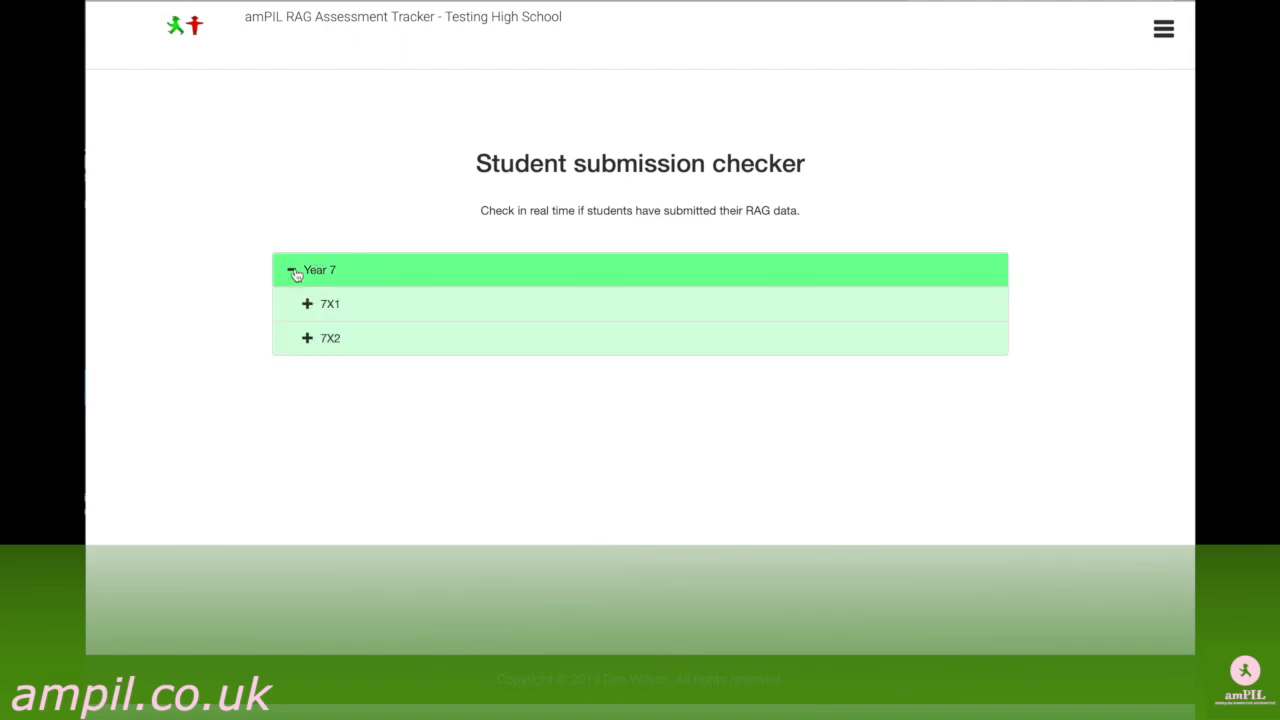
pyautogui.click(308, 304)
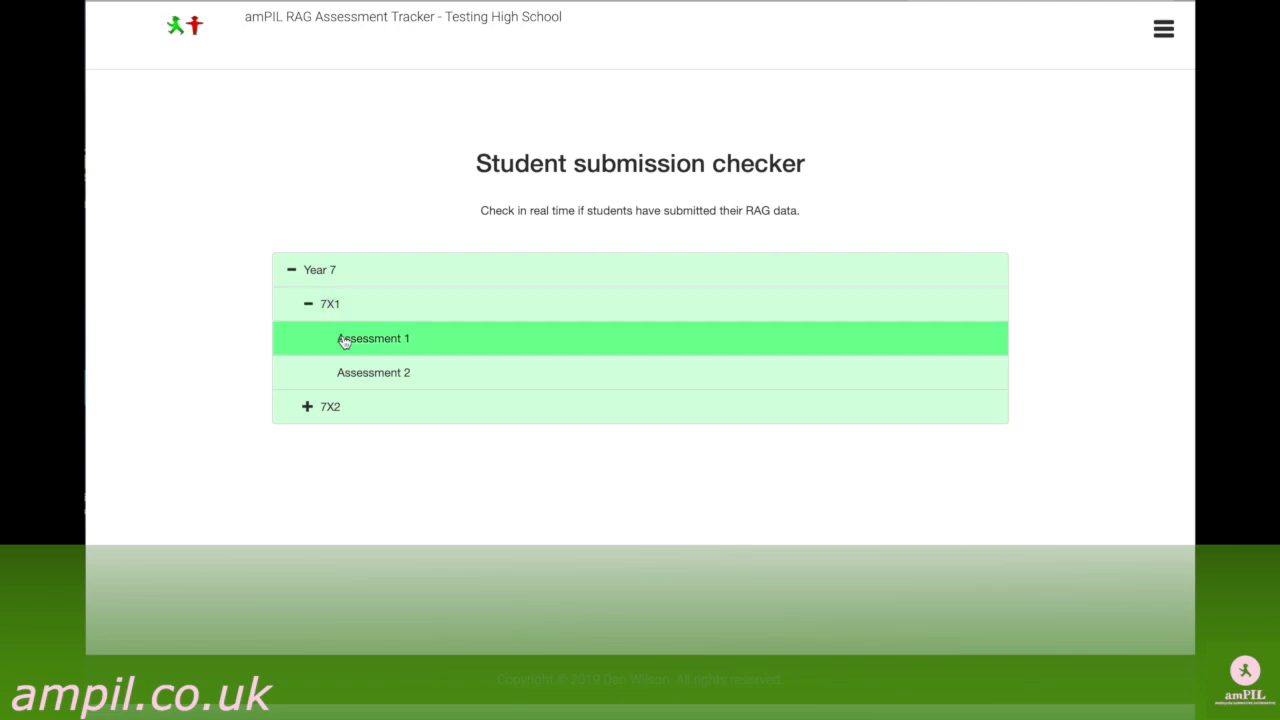
pyautogui.click(344, 340)
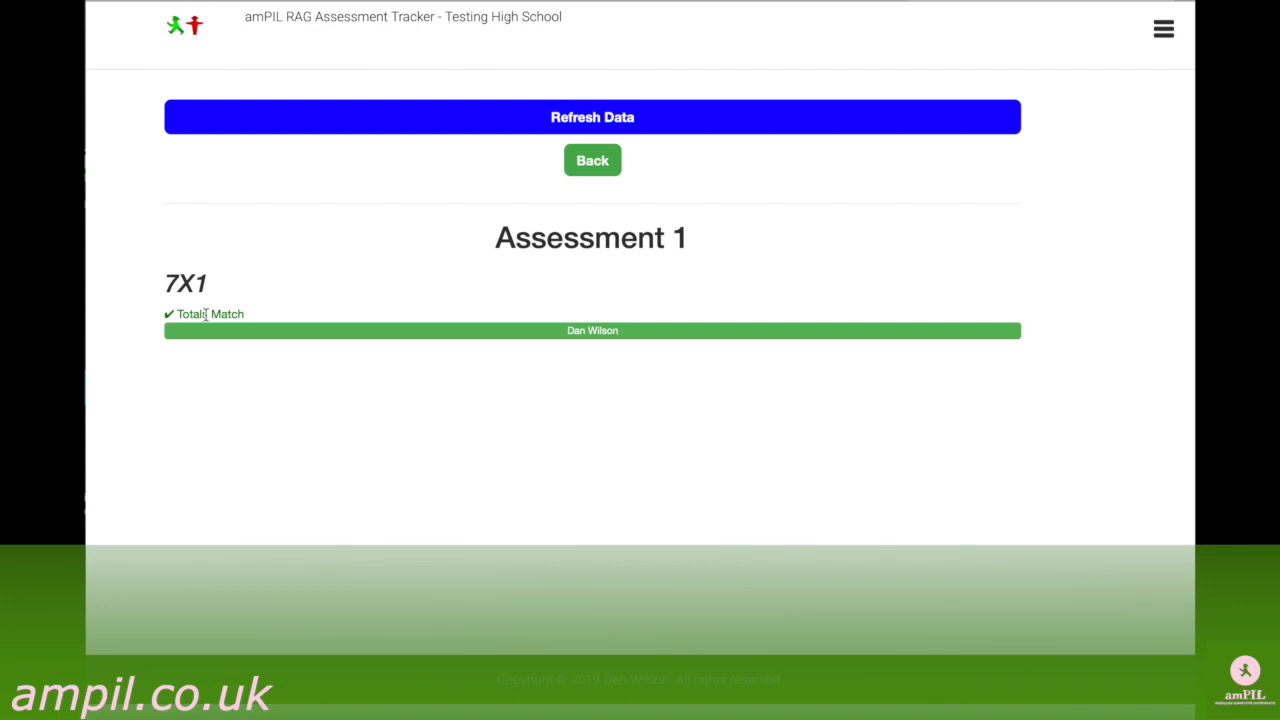
# Go back and review the submission status of all students in class 7X2 for Assessment 2.
pyautogui.click(596, 165)
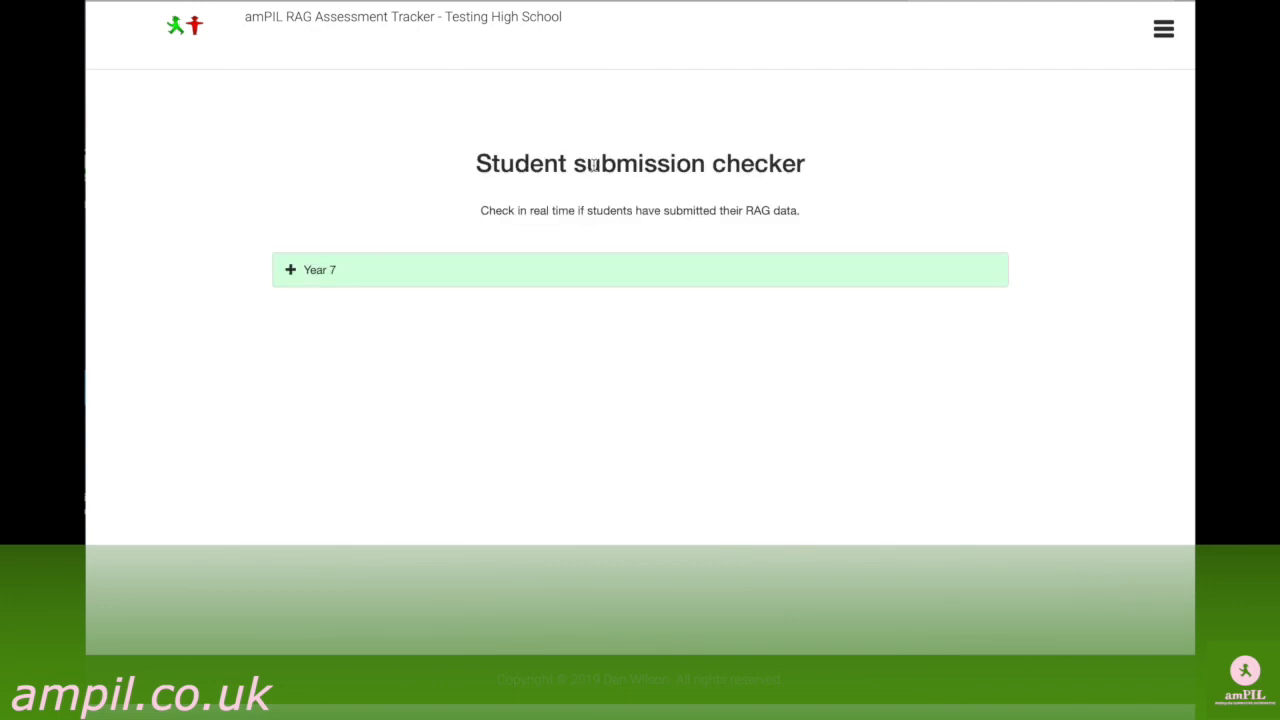
pyautogui.click(290, 278)
pyautogui.click(306, 343)
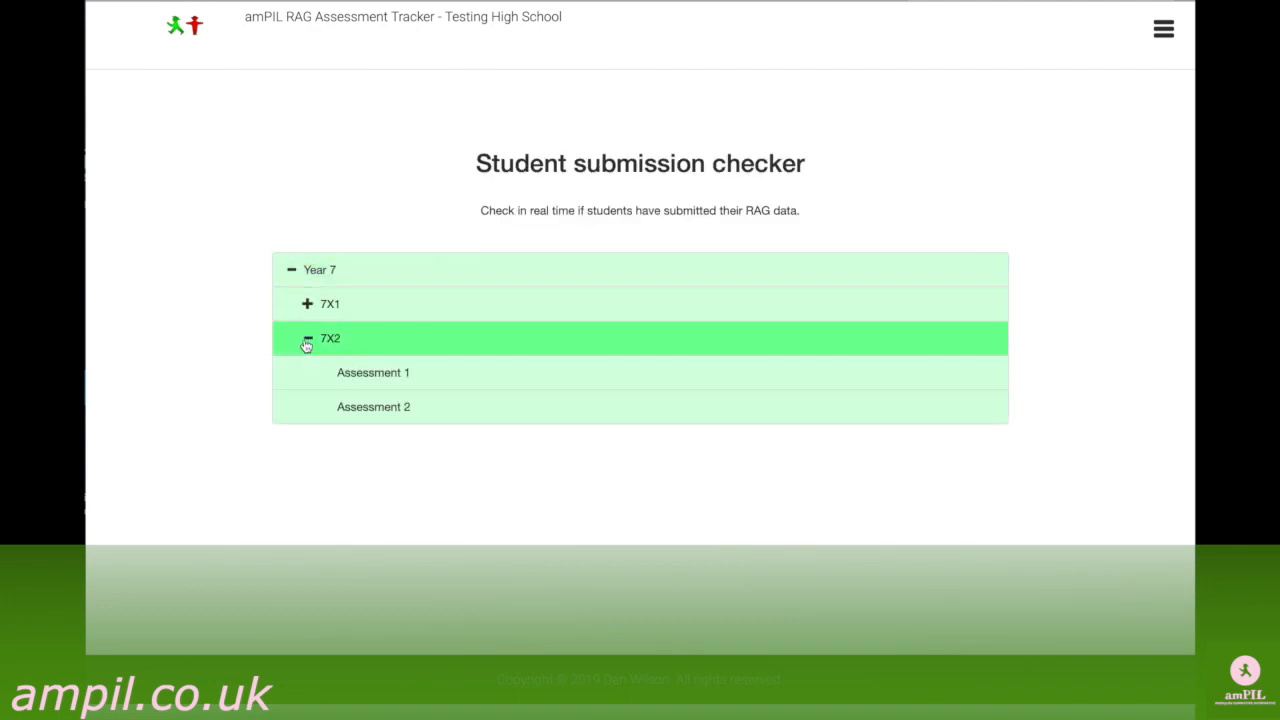
pyautogui.click(346, 400)
pyautogui.scroll(-1, 268, 420)
pyautogui.scroll(-5, 268, 420)
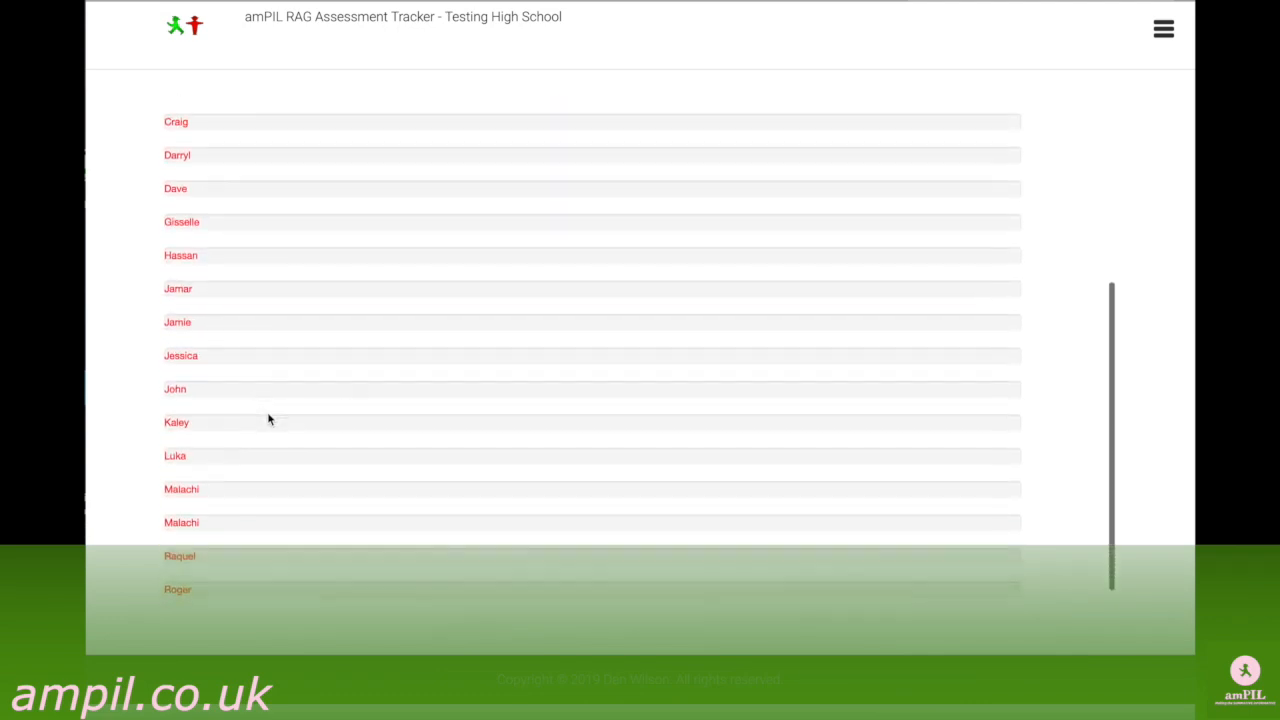
pyautogui.scroll(2, 268, 420)
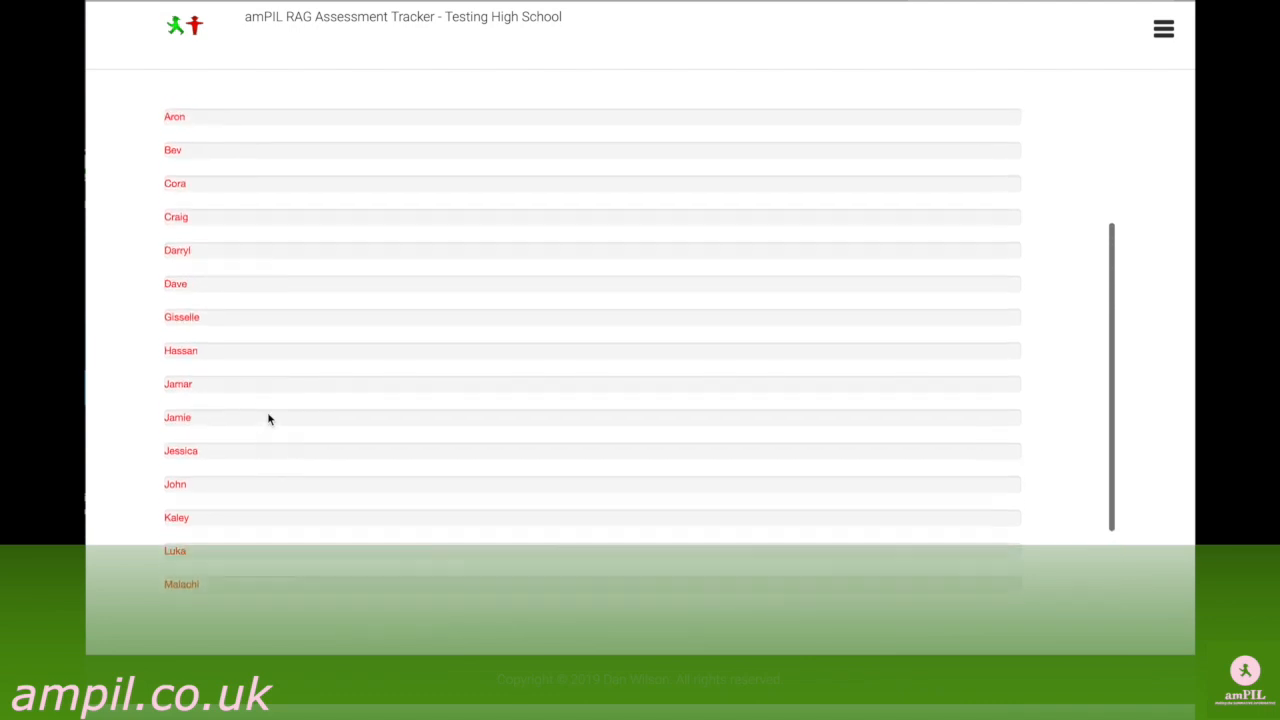
pyautogui.scroll(1, 268, 420)
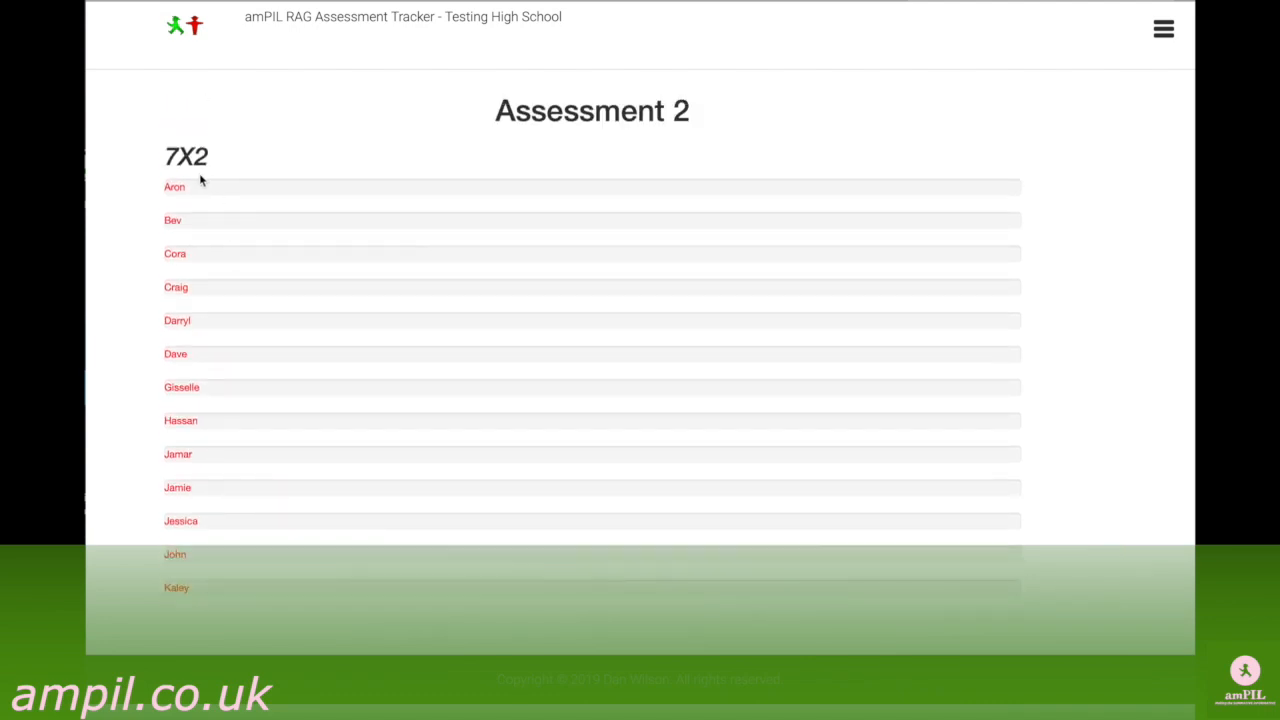
pyautogui.scroll(2, 200, 180)
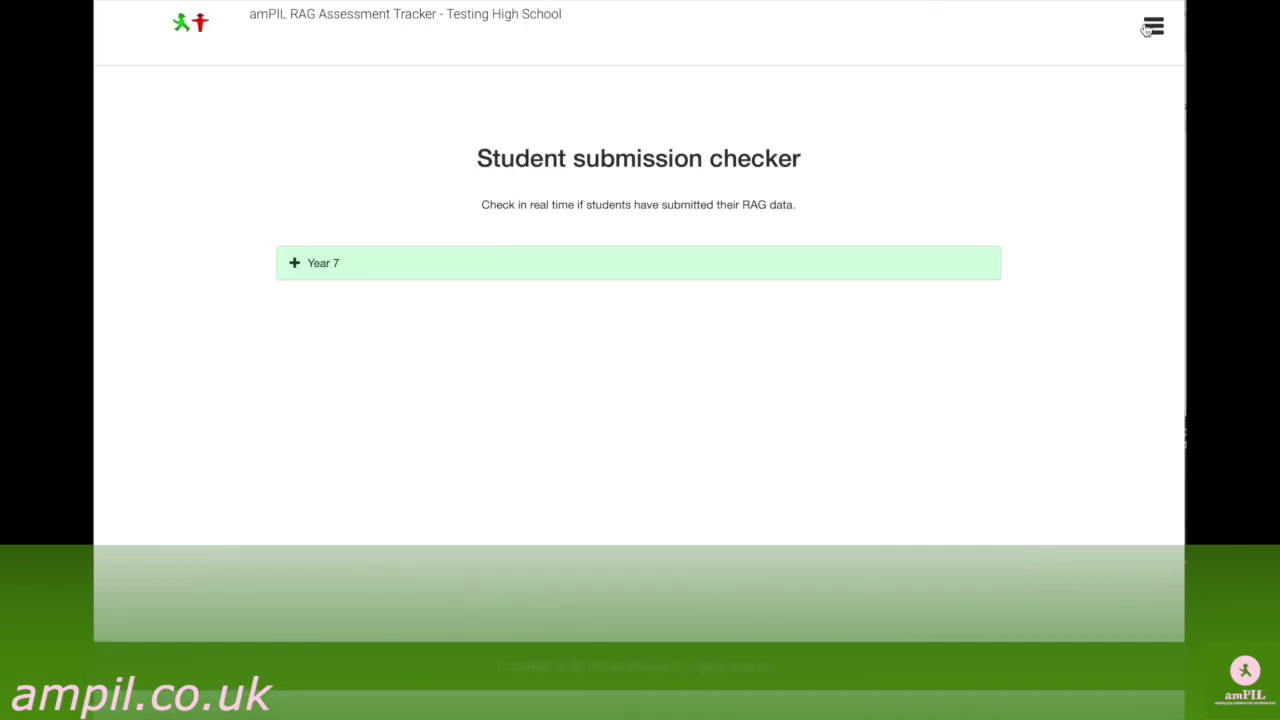
# Open the manual Assessment 1 results entry for the first student in Year 7 class 7X2.
pyautogui.click(1153, 30)
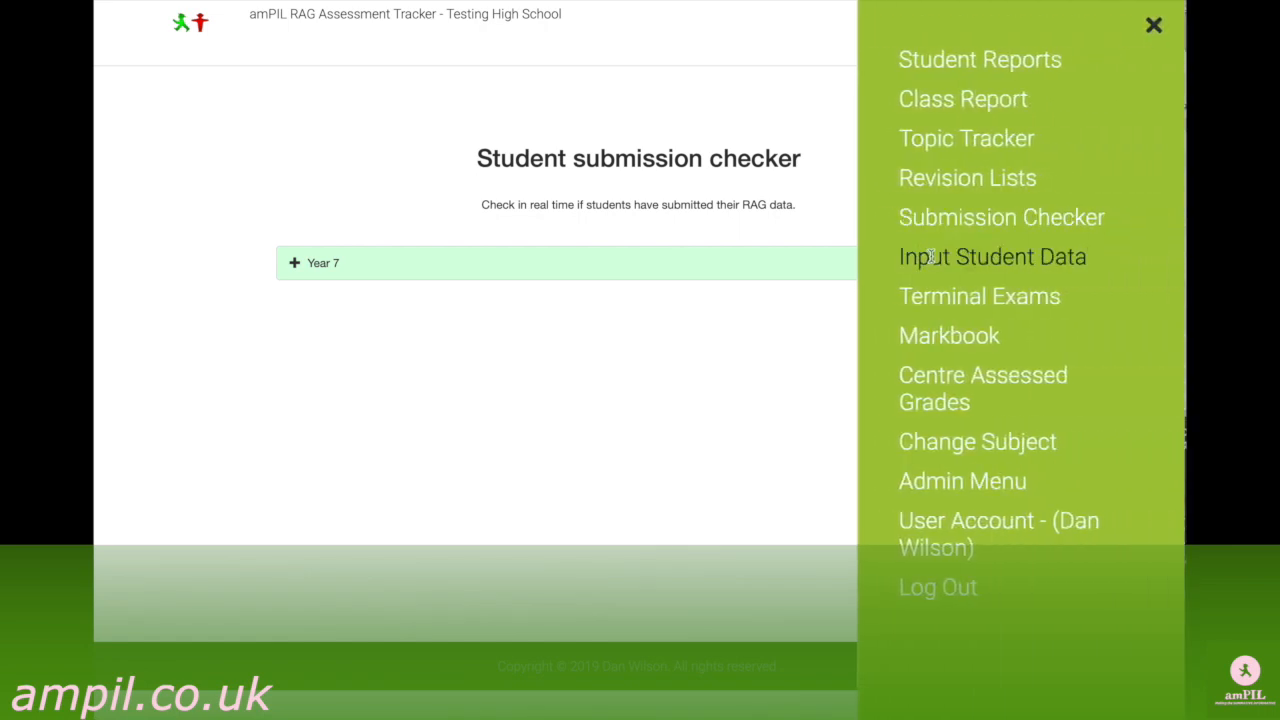
pyautogui.click(931, 257)
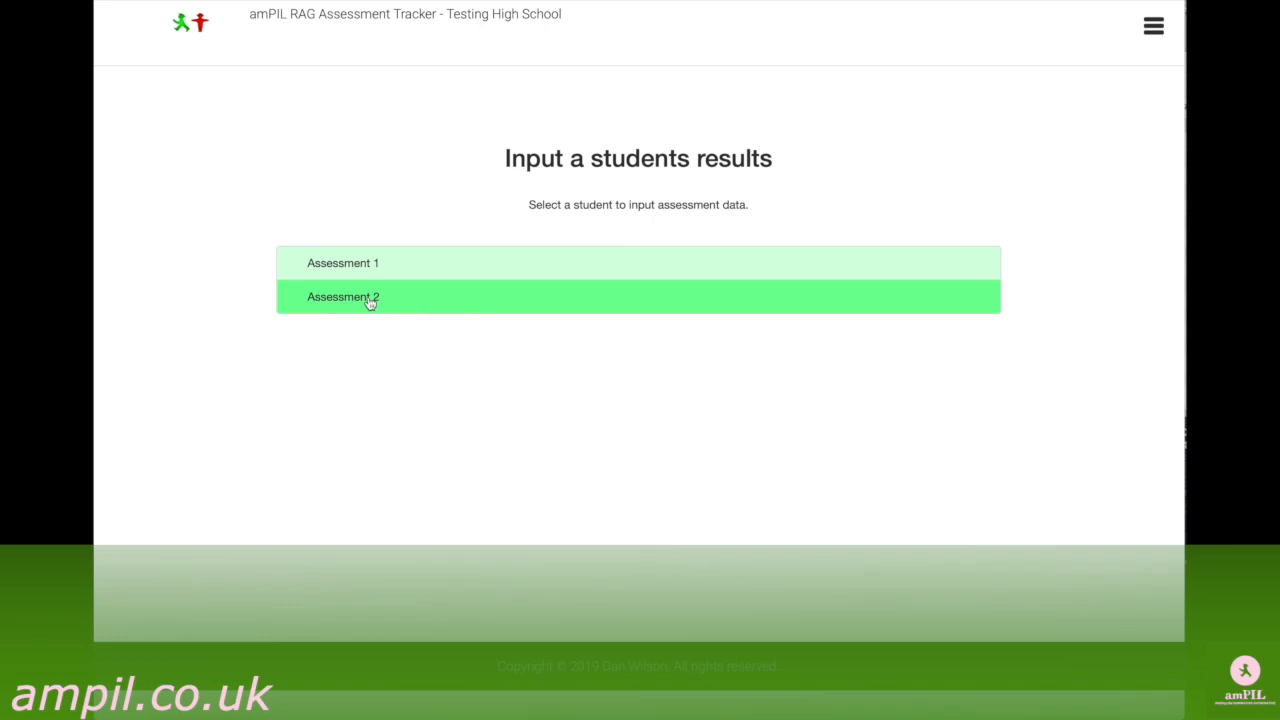
pyautogui.click(354, 270)
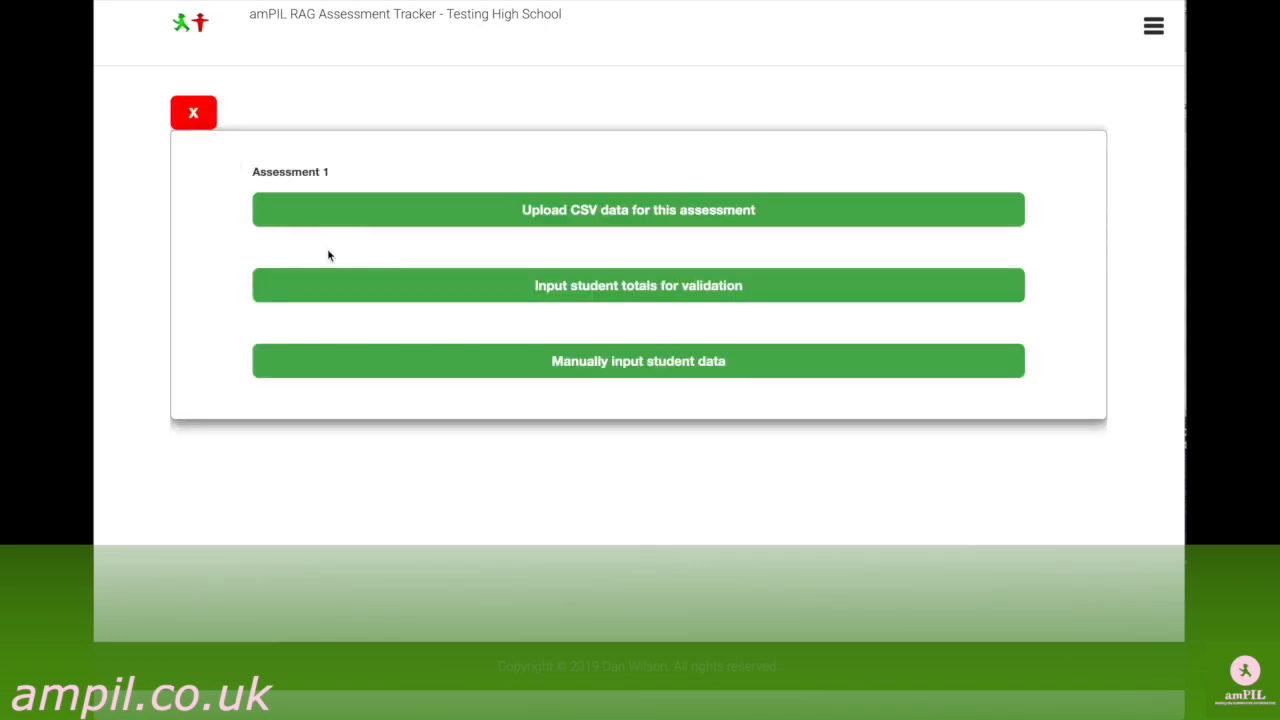
pyautogui.click(450, 369)
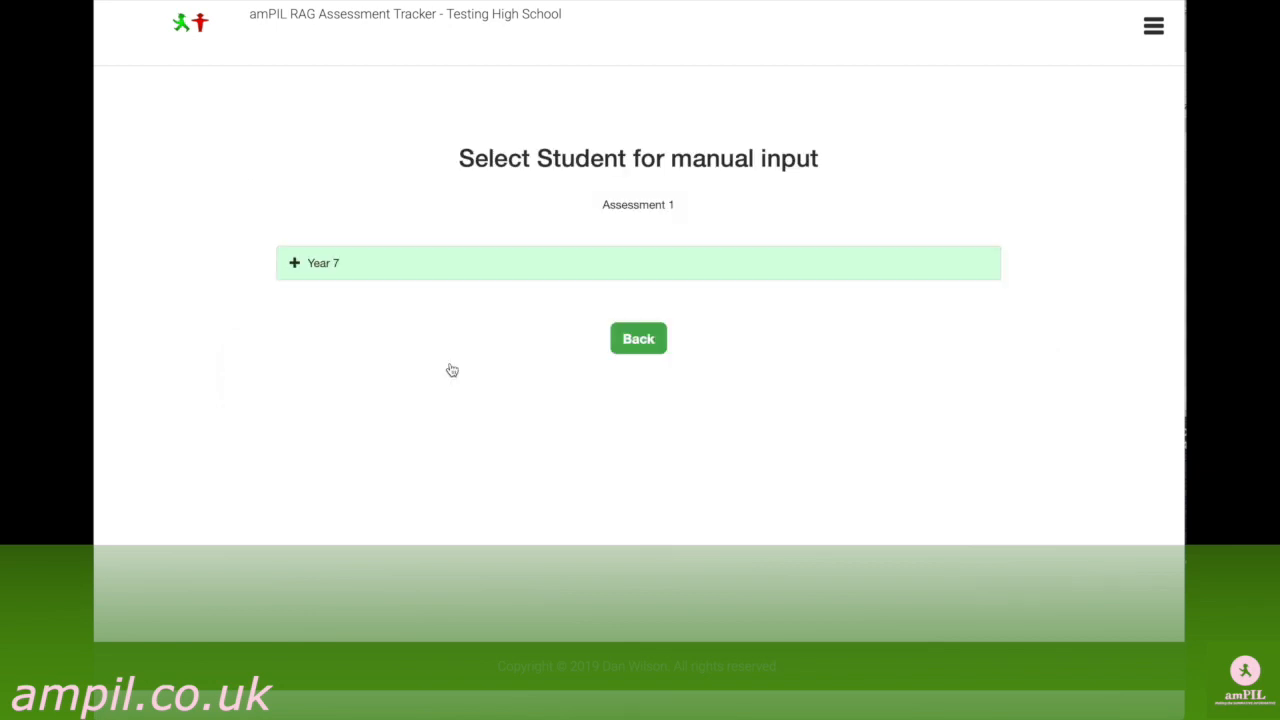
pyautogui.click(295, 265)
pyautogui.click(315, 297)
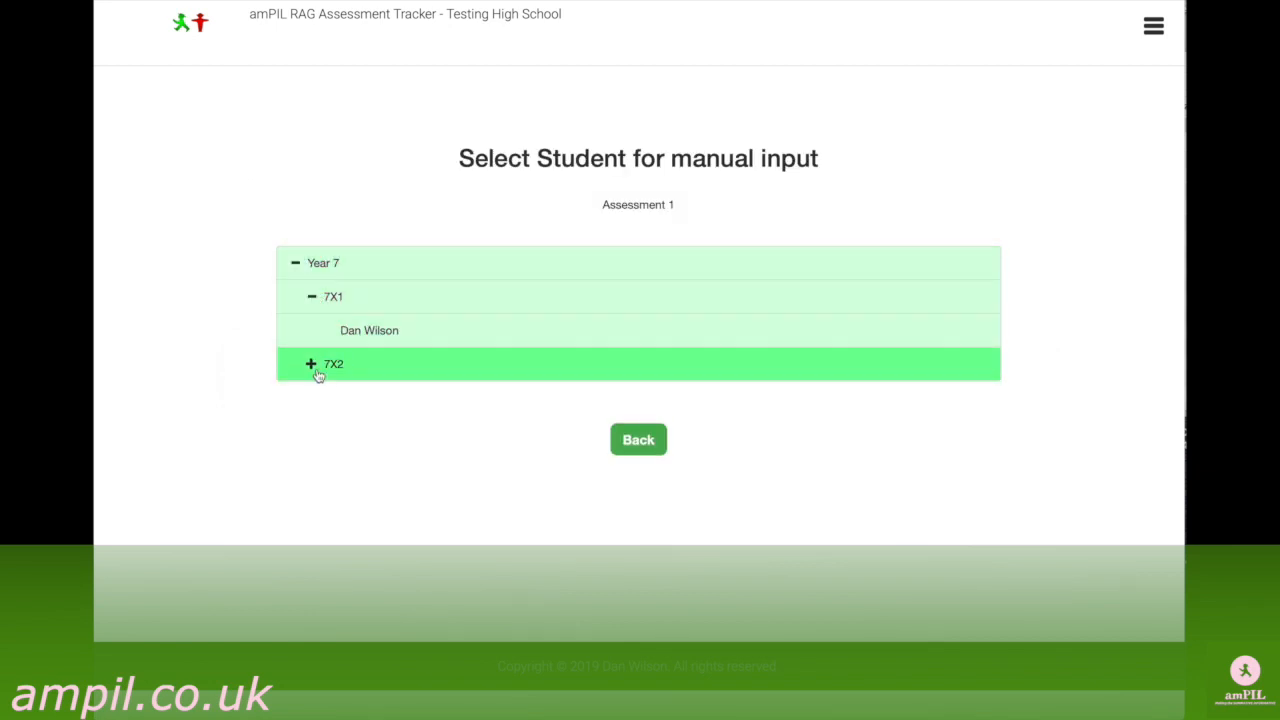
pyautogui.click(312, 368)
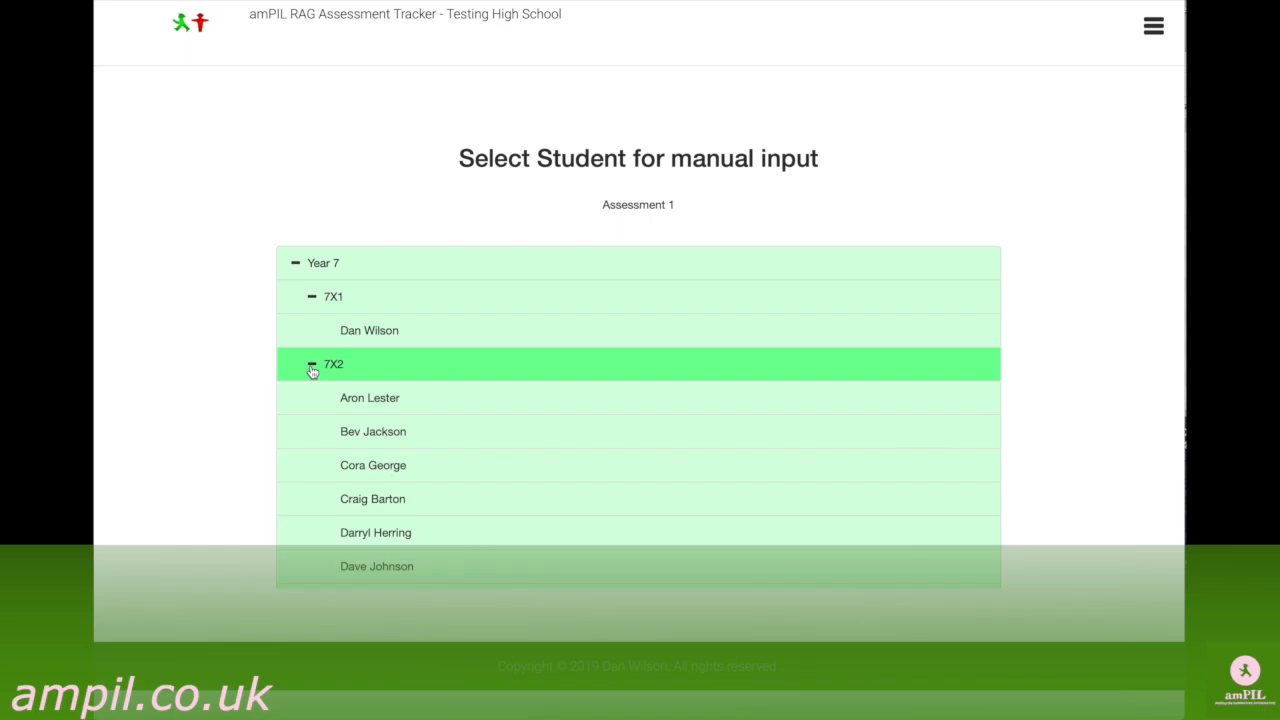
pyautogui.click(377, 405)
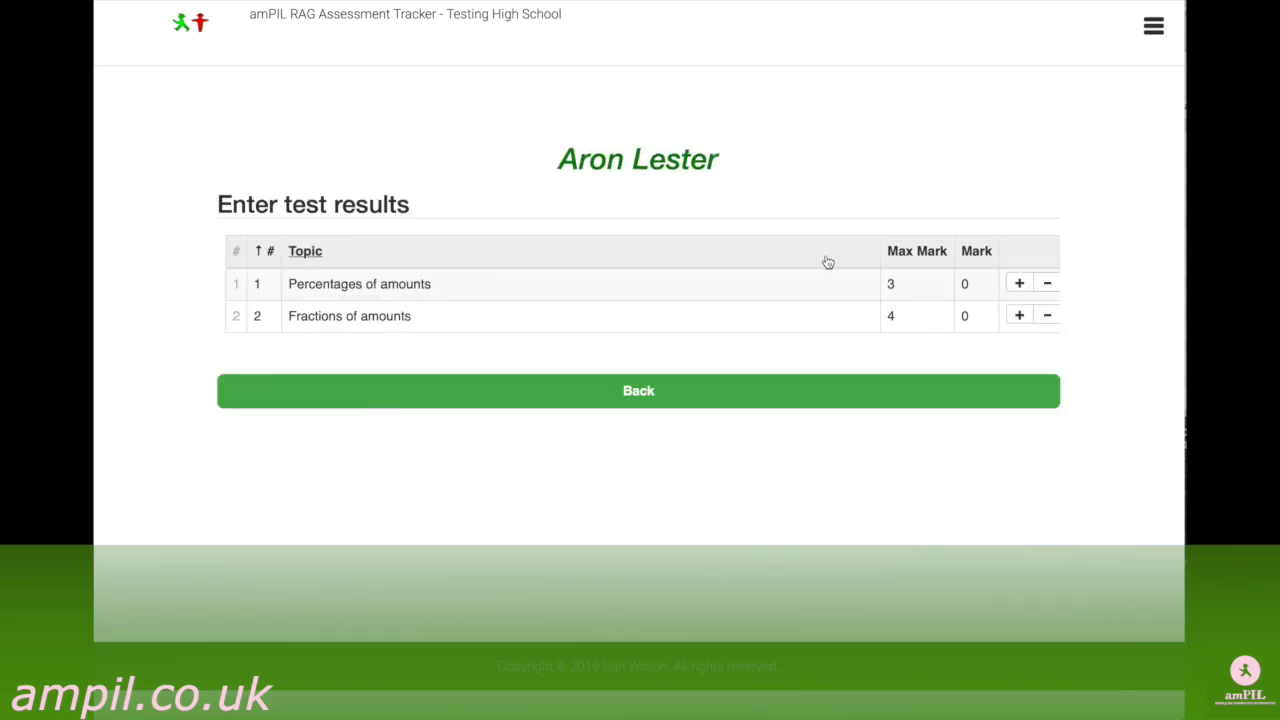
# Set the student's marks to 3 for Percentages of amounts and 2 for Fractions of amounts, and return to the student selection.
pyautogui.click(1020, 284)
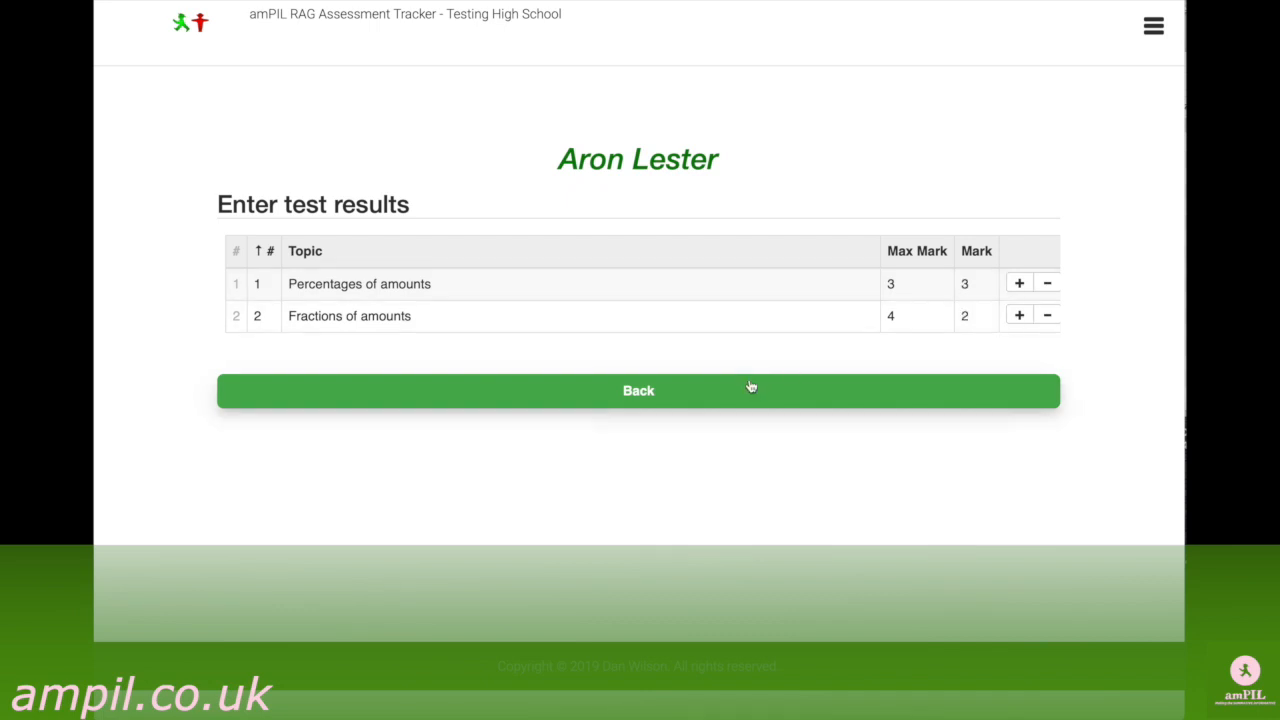
pyautogui.click(668, 393)
# Open the Submission Checker for Year 7 class 7X2, Assessment 1, and review the submission status of every student in the class.
pyautogui.click(1153, 26)
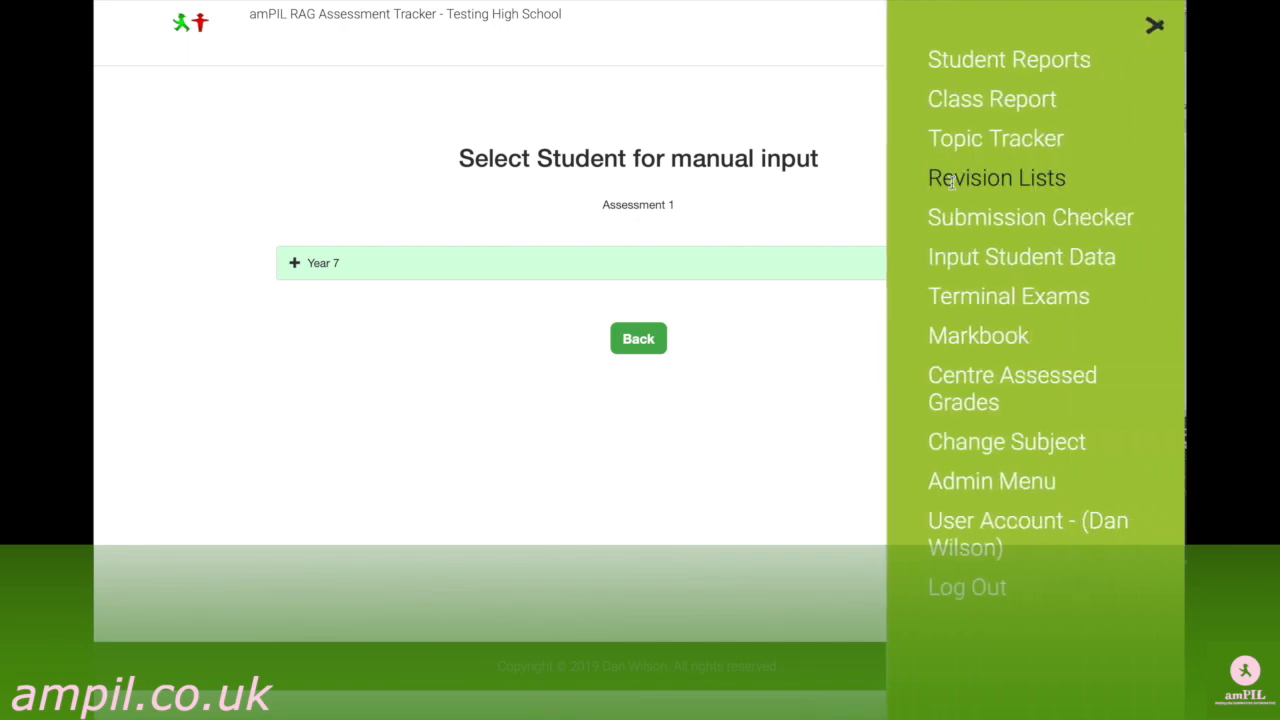
pyautogui.click(947, 218)
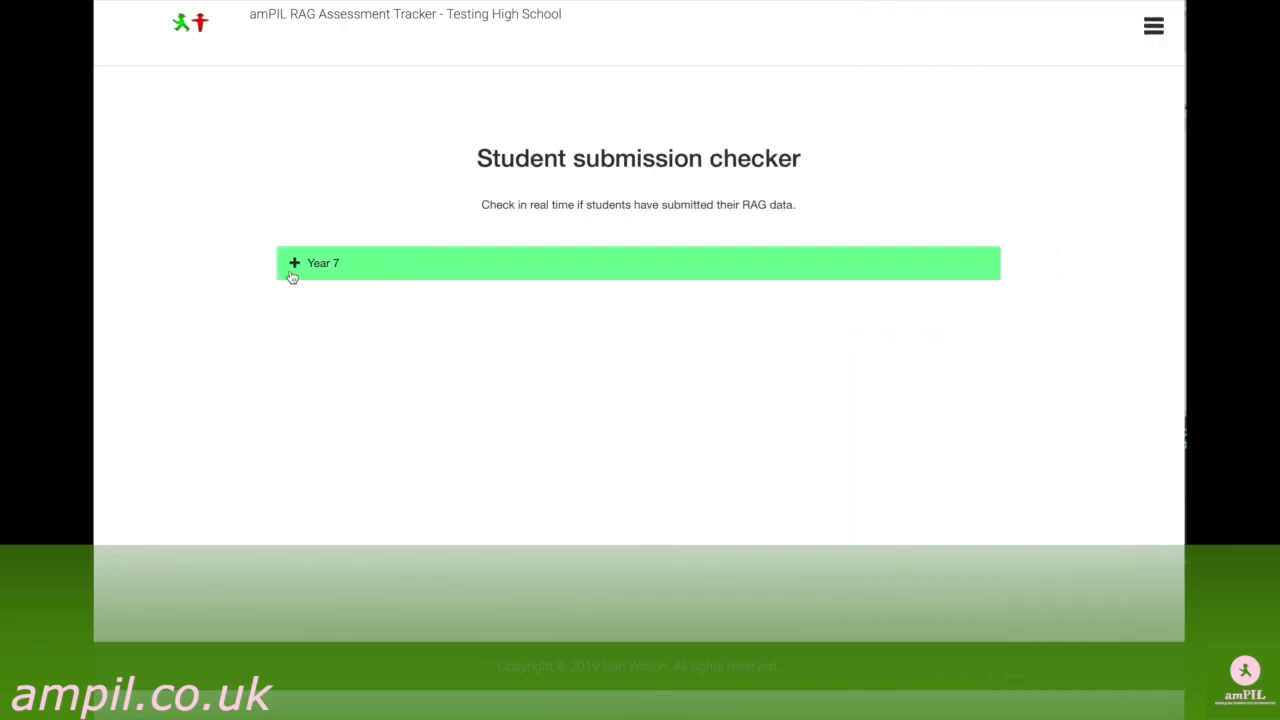
pyautogui.click(297, 271)
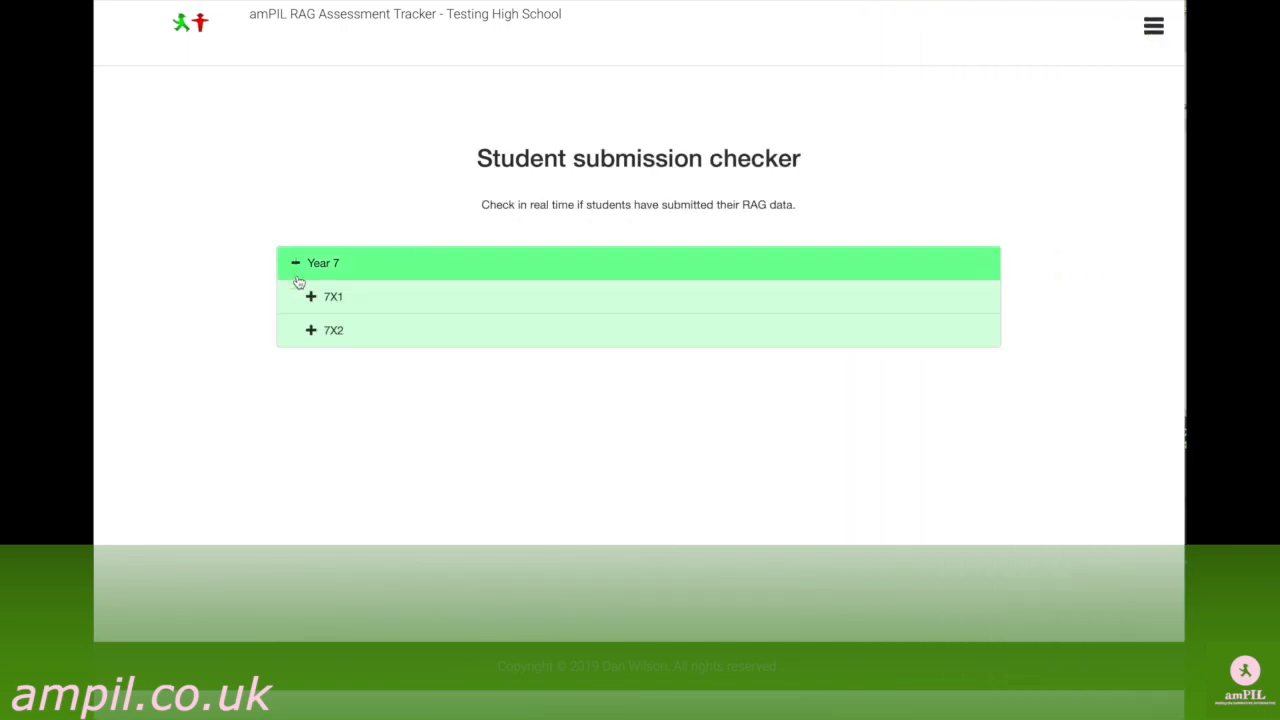
pyautogui.click(311, 333)
pyautogui.click(362, 366)
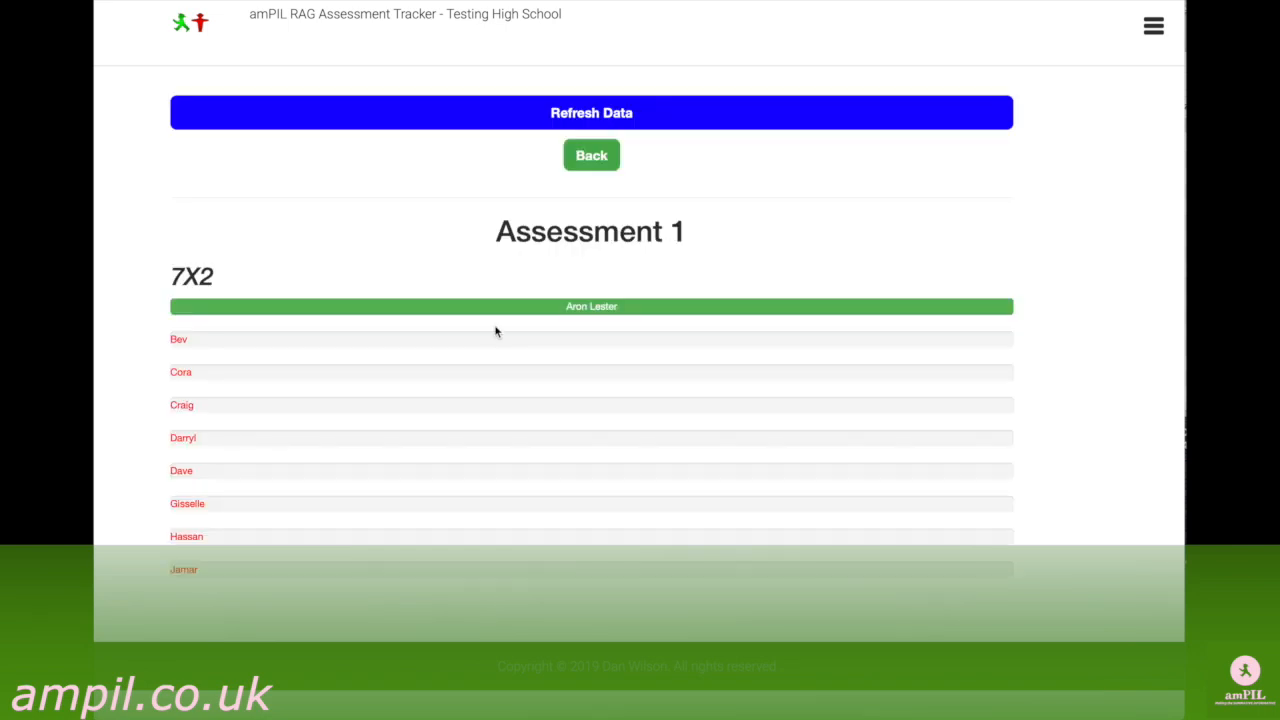
pyautogui.scroll(-1, 440, 317)
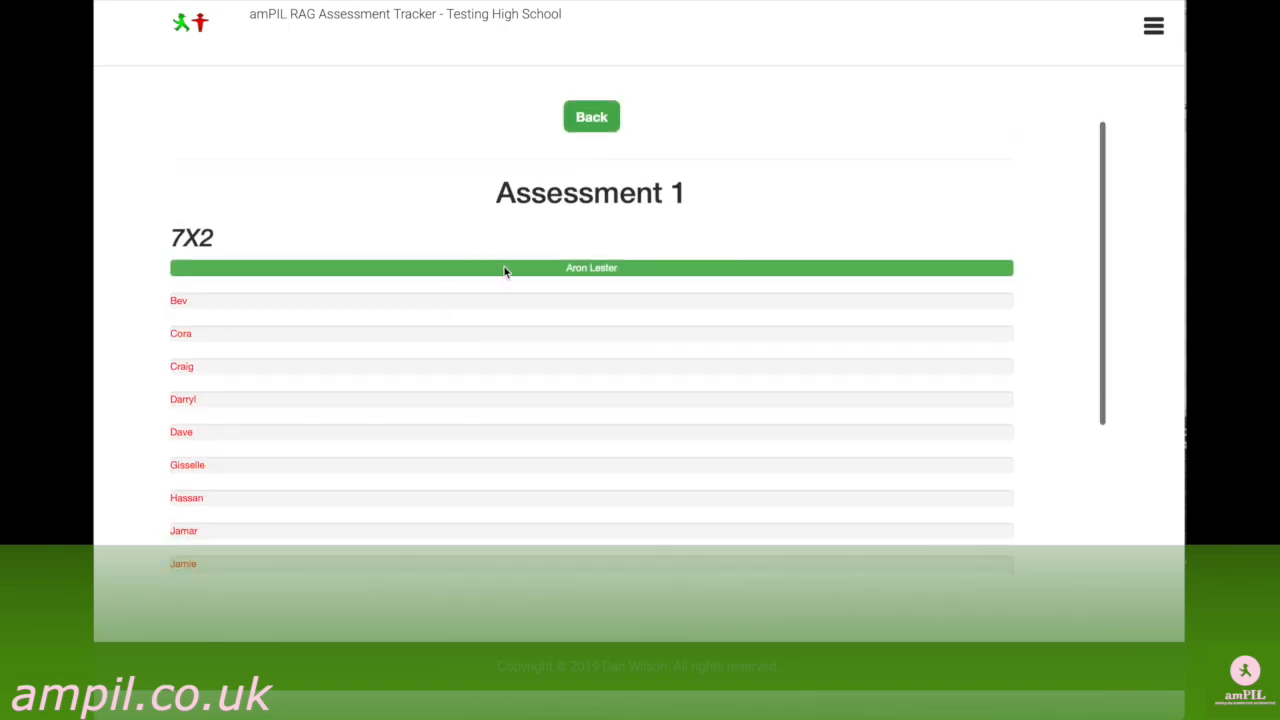
pyautogui.scroll(-6, 502, 274)
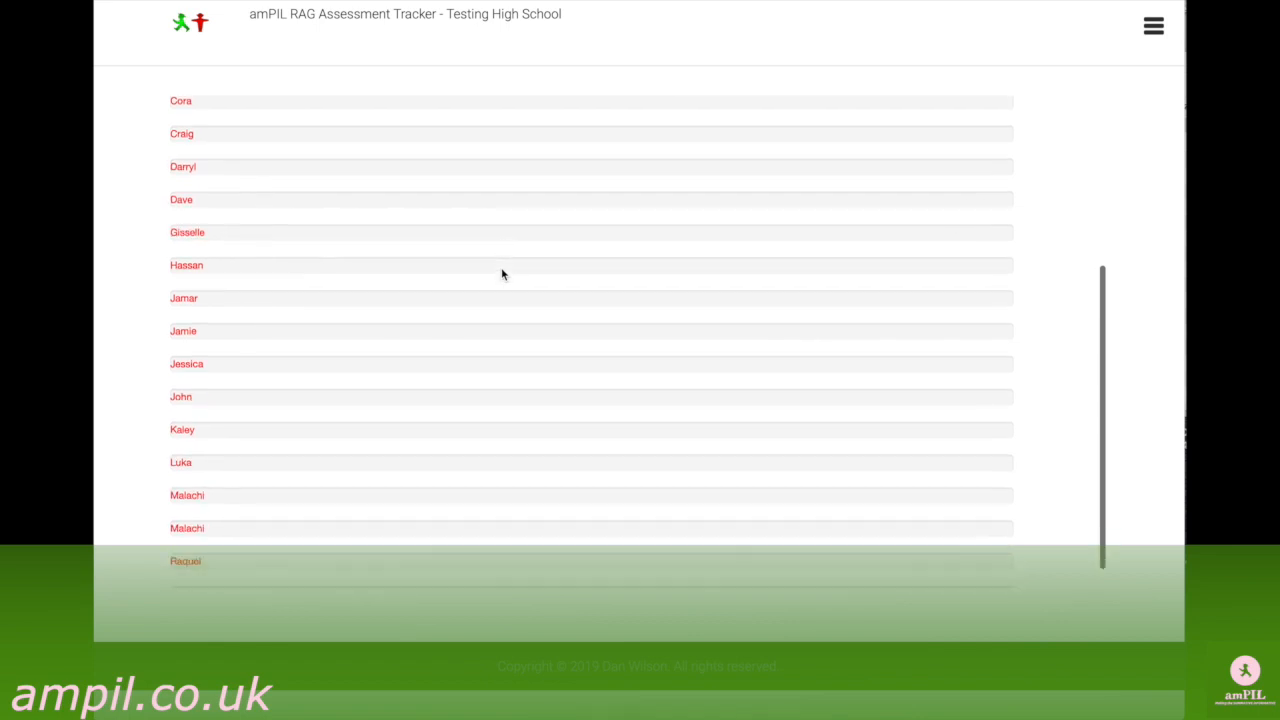
pyautogui.scroll(7, 501, 274)
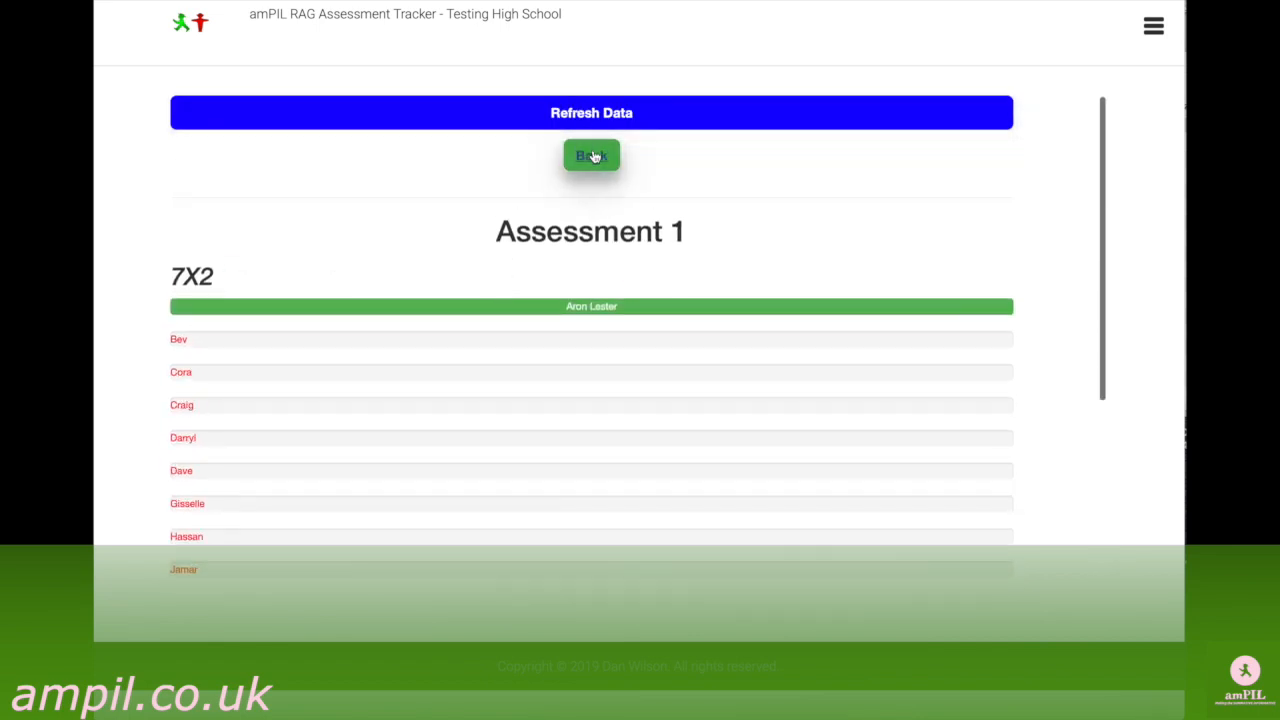